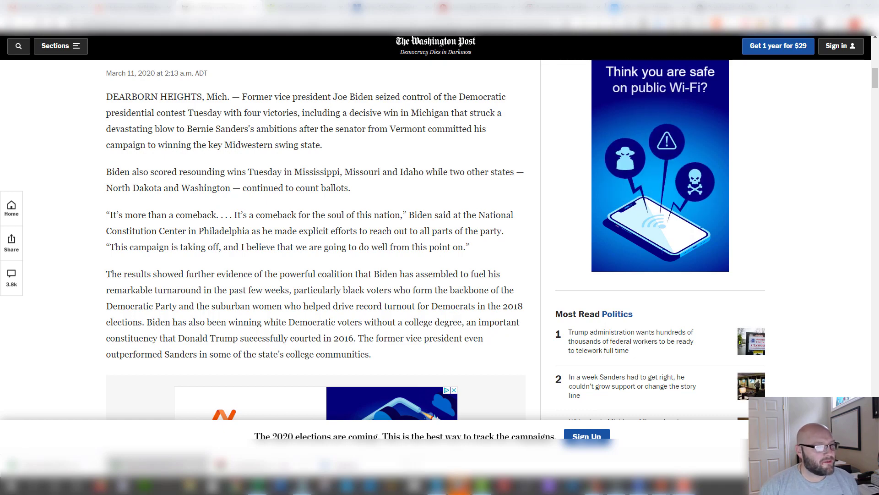
# Step: Look through the Washington Post primary election article and the ads placed within it, down to the end of the story
pyautogui.scroll(-7, 222, 256)
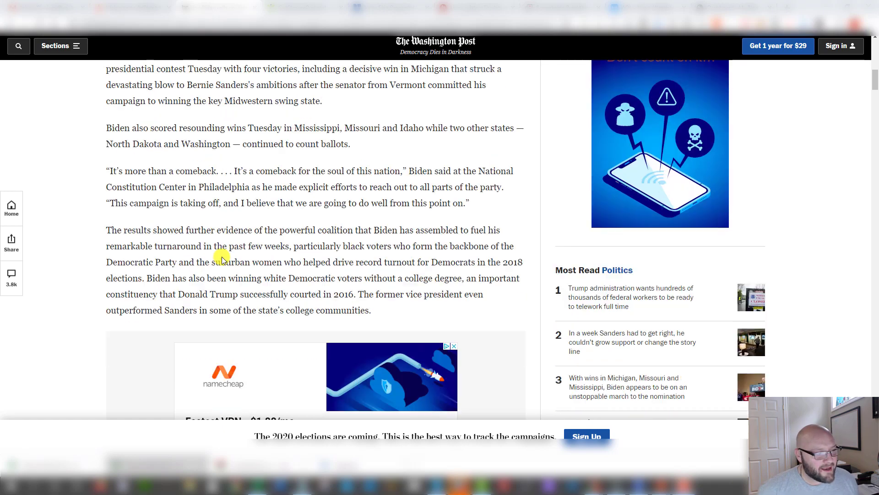
pyautogui.scroll(3, 471, 234)
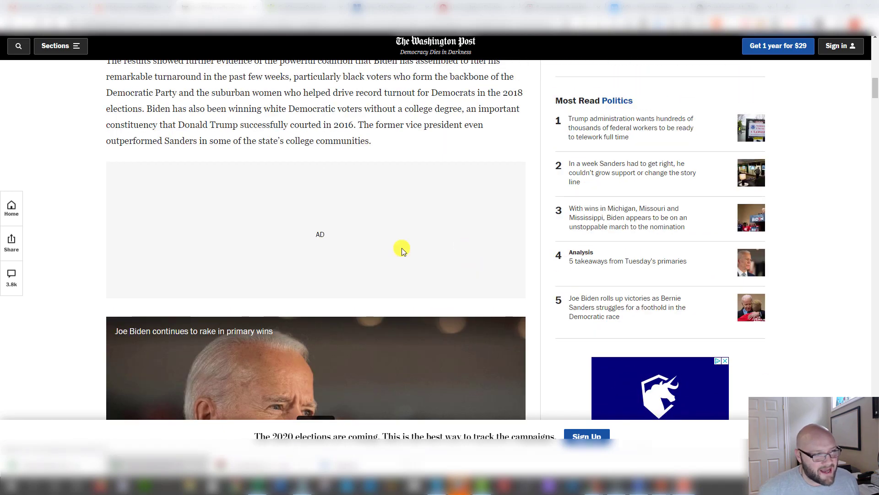
pyautogui.scroll(-5, 373, 224)
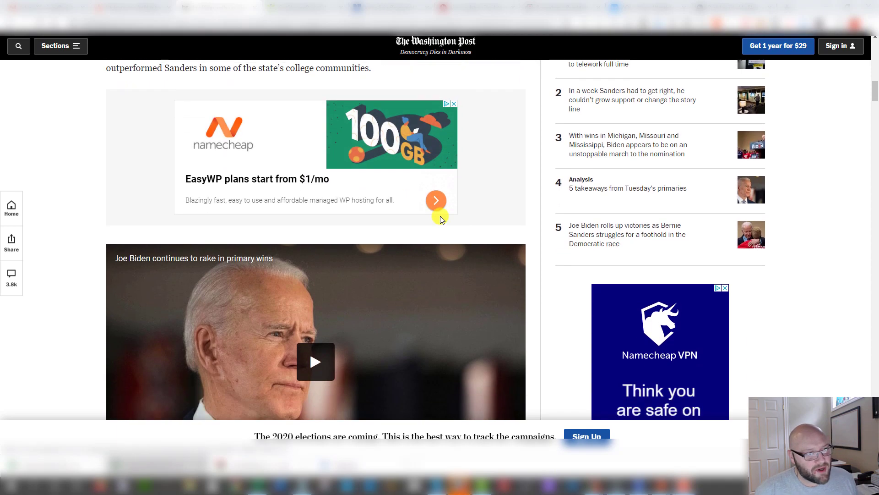
pyautogui.scroll(-12, 590, 240)
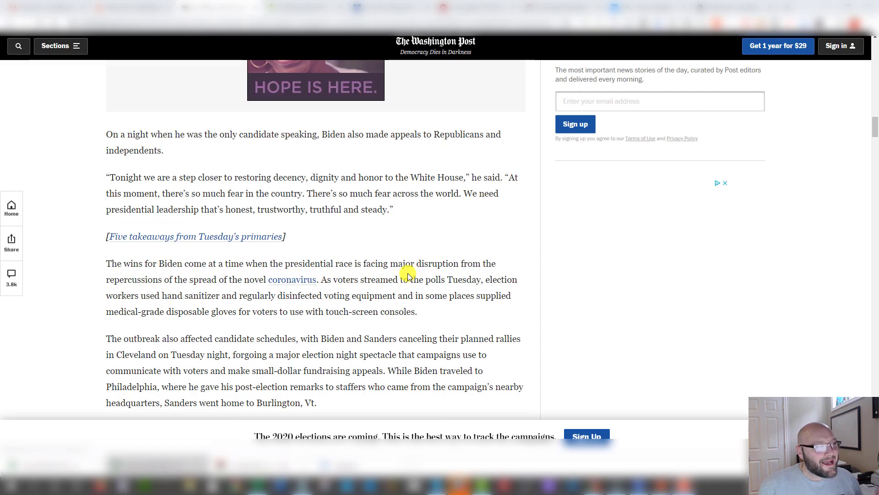
pyautogui.scroll(-15, 408, 273)
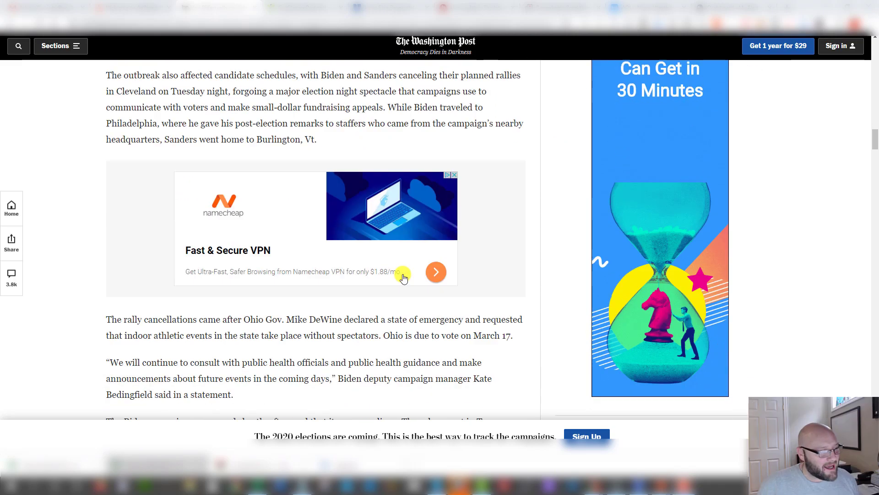
pyautogui.scroll(-8, 403, 278)
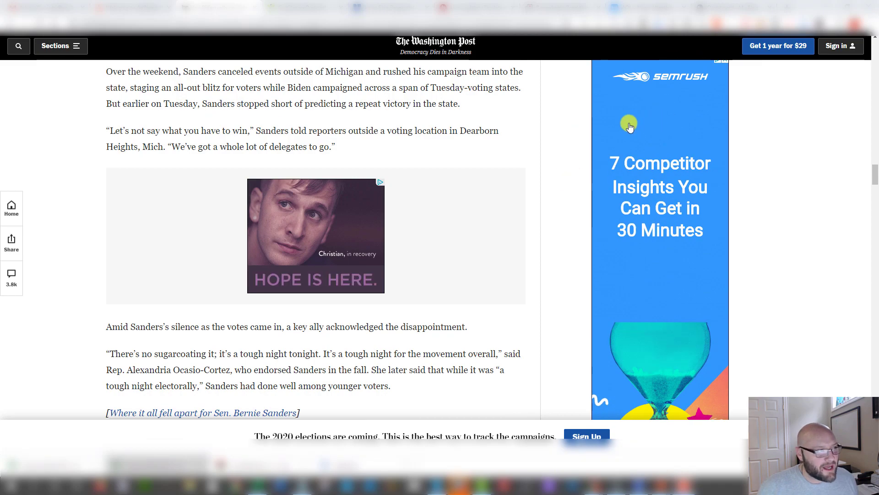
pyautogui.scroll(-5, 242, 254)
pyautogui.scroll(-20, 241, 254)
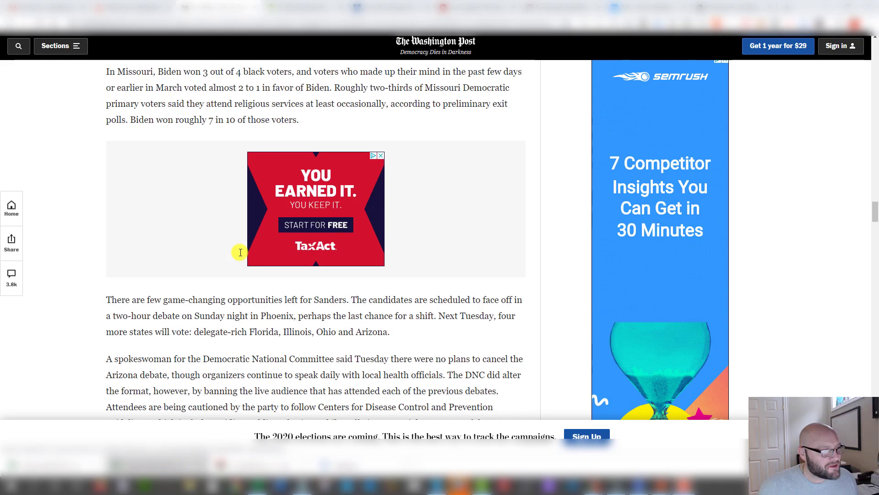
pyautogui.scroll(-20, 237, 246)
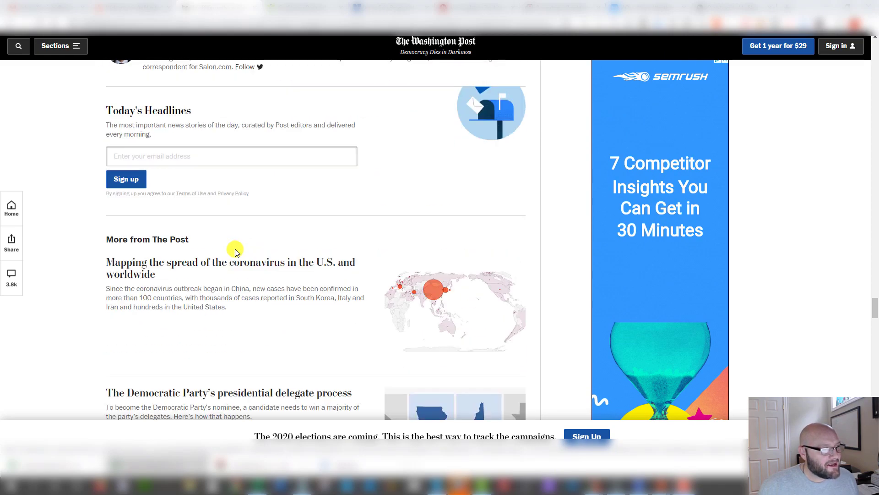
# Step: Examine the Outbrain paid promoted stories beneath the article, including their images and headlines
pyautogui.scroll(-3, 234, 249)
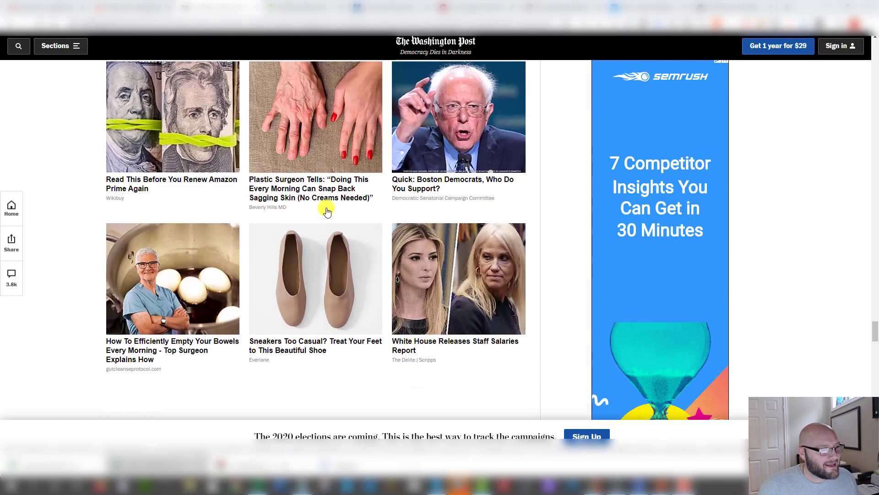
pyautogui.scroll(2, 396, 246)
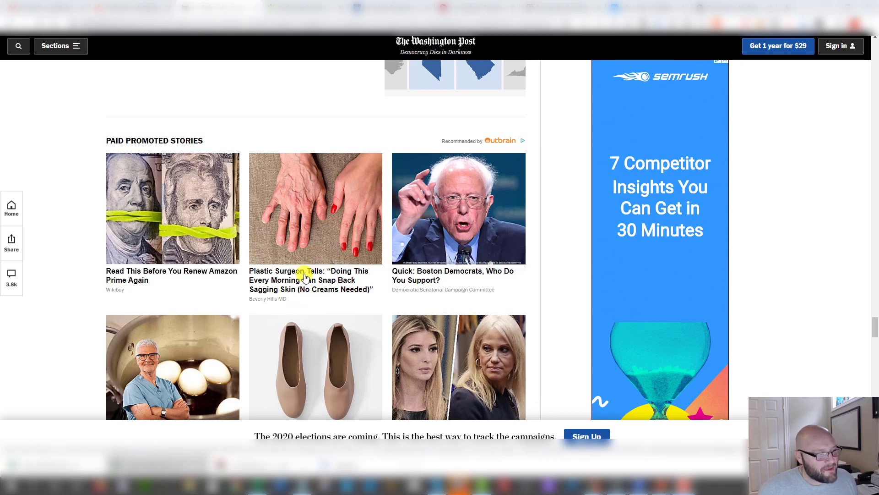
pyautogui.scroll(-1, 306, 279)
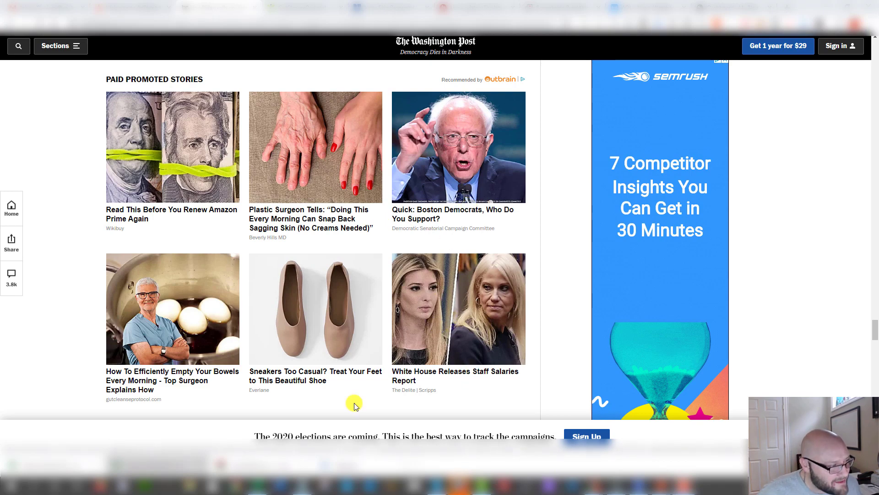
pyautogui.scroll(13, 348, 415)
pyautogui.scroll(-12, 302, 176)
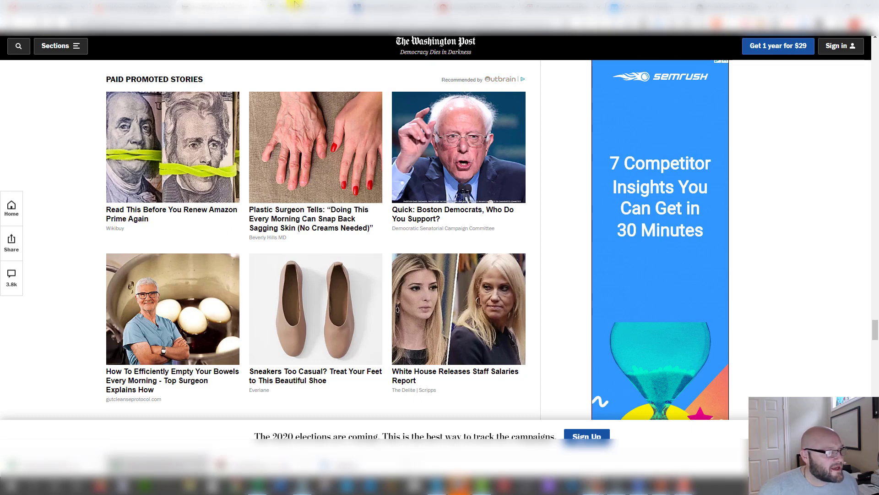
# Step: Switch to the open Gundry MD advertorial and examine its headline, story text, presentation links and advertisement disclaimer
pyautogui.click(328, 4)
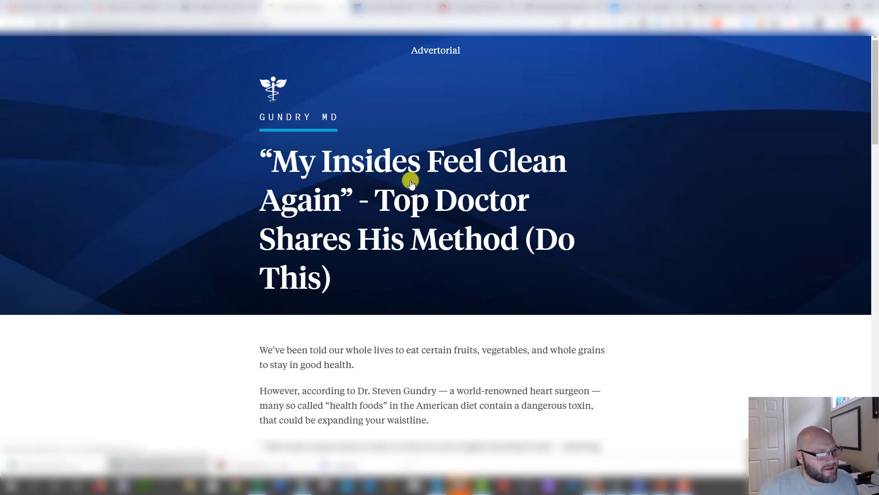
pyautogui.scroll(-1, 411, 177)
pyautogui.scroll(1, 329, 137)
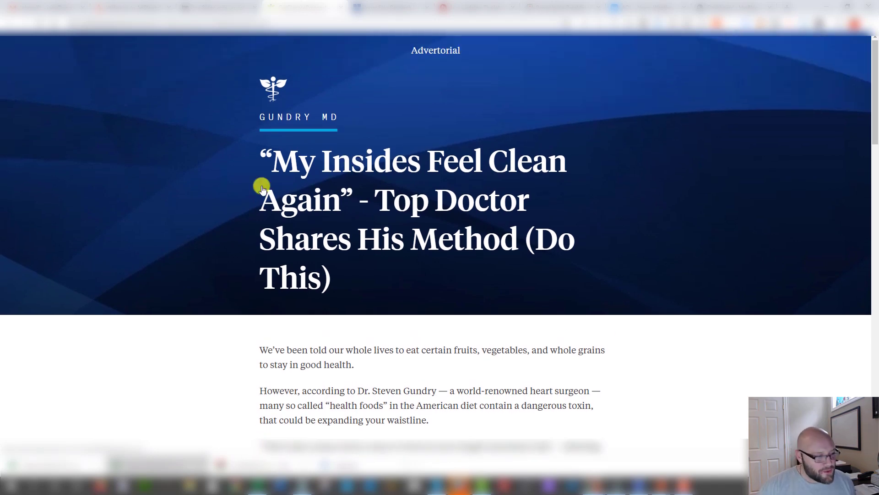
pyautogui.scroll(-11, 365, 228)
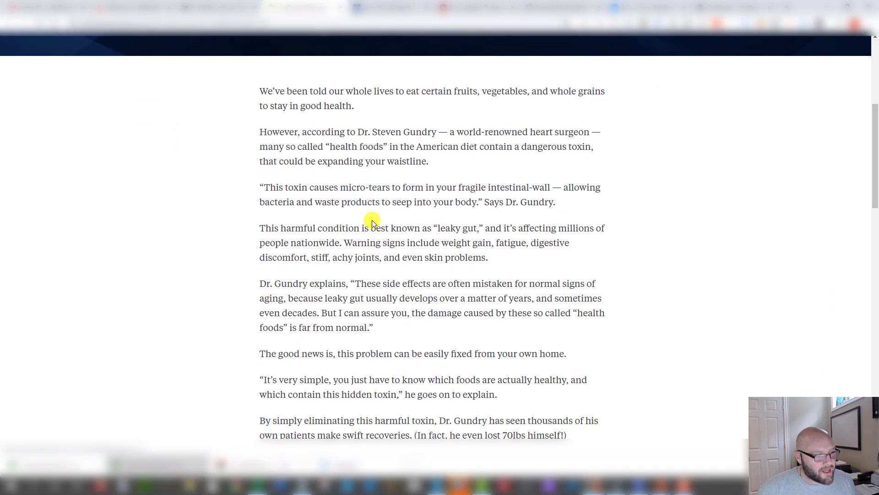
pyautogui.scroll(-10, 371, 220)
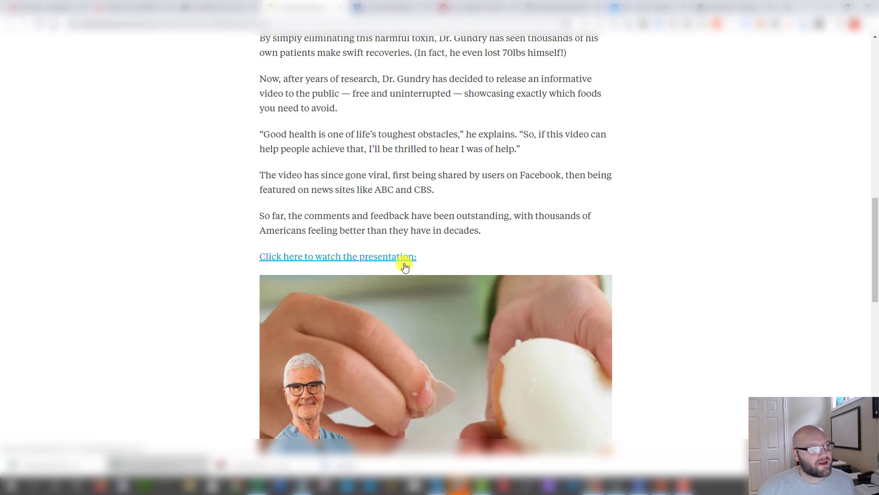
pyautogui.scroll(-4, 410, 262)
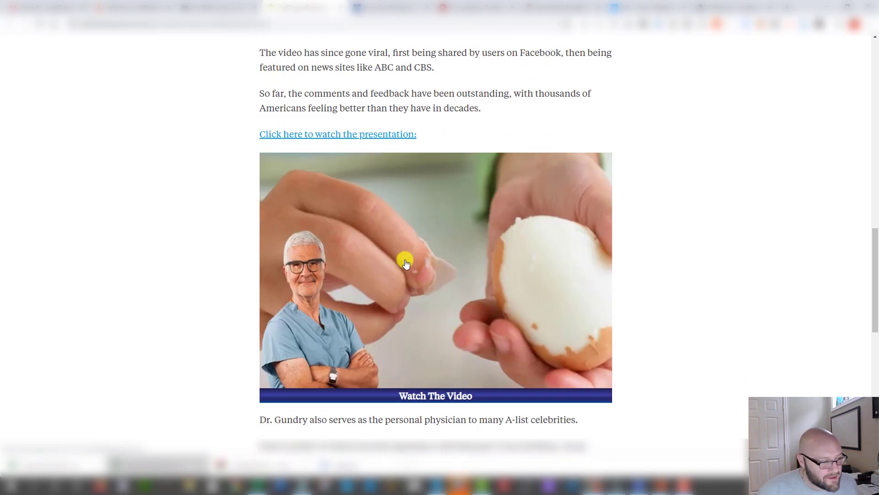
pyautogui.scroll(-5, 390, 271)
pyautogui.scroll(-11, 377, 279)
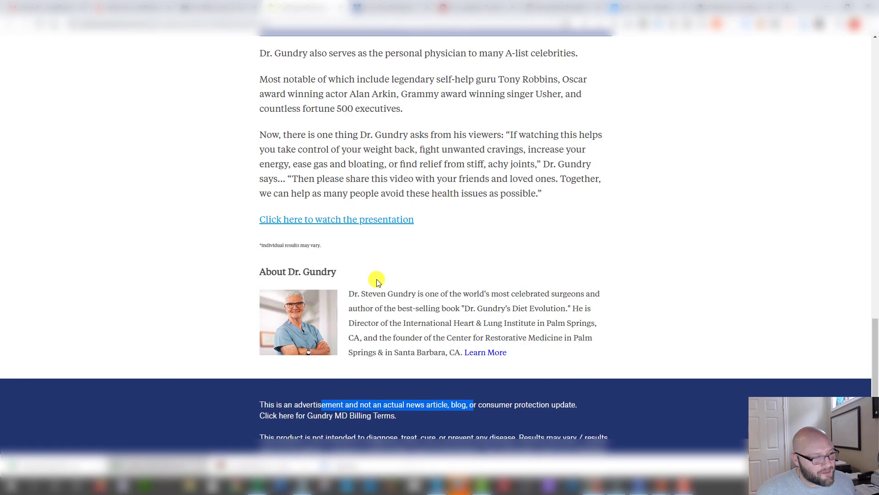
pyautogui.scroll(8, 371, 281)
pyautogui.scroll(20, 371, 281)
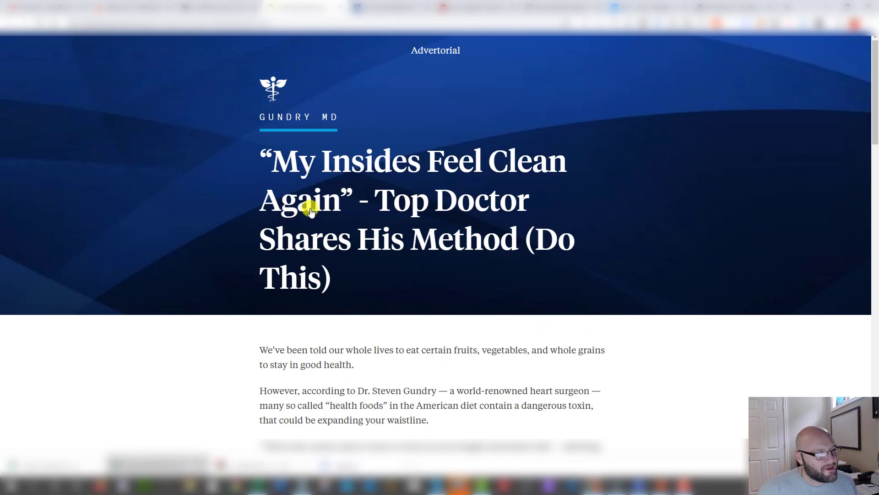
pyautogui.scroll(-20, 403, 359)
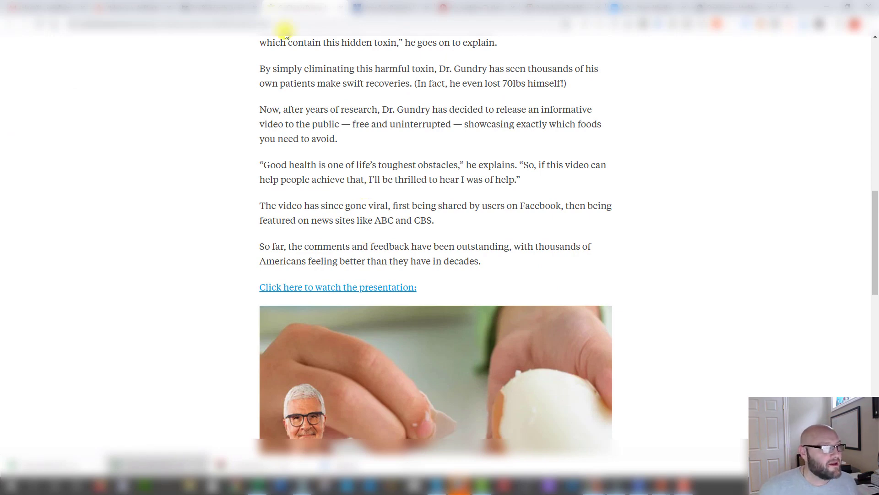
# Step: Return to the promoted stories, follow the plastic surgeon ad to the Beverly Hills MD advertorial, and examine it down to its video
pyautogui.click(193, 9)
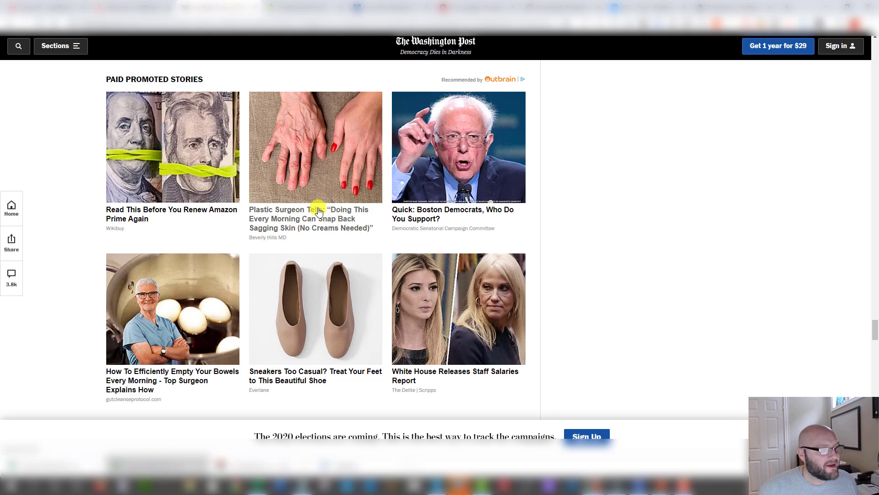
pyautogui.middleClick(303, 216)
pyautogui.click(403, 7)
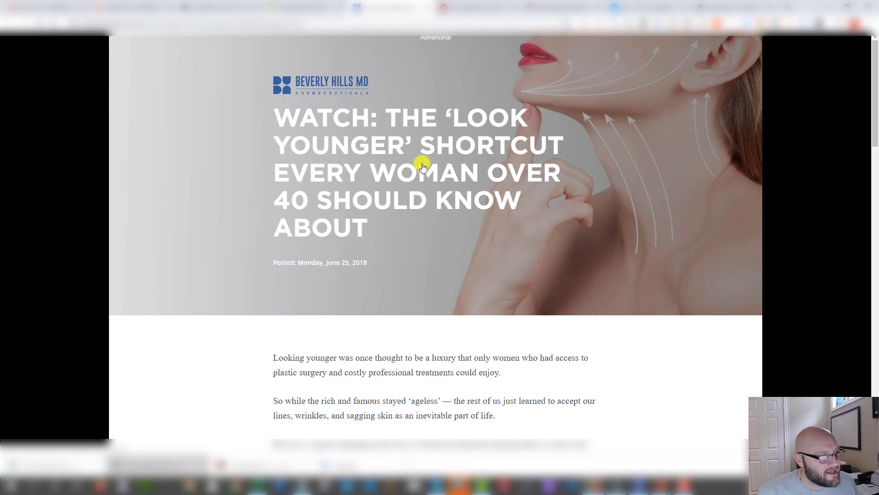
pyautogui.scroll(-10, 422, 167)
pyautogui.scroll(9, 419, 157)
pyautogui.scroll(1, 415, 162)
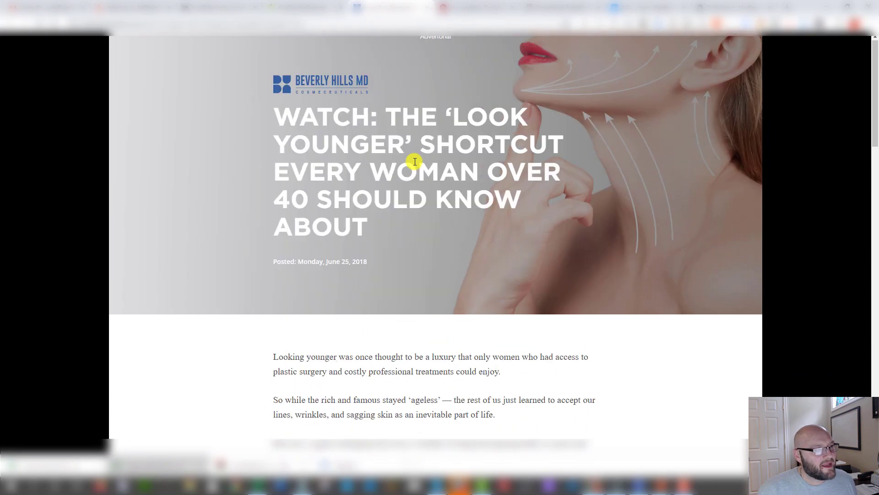
pyautogui.scroll(-4, 355, 179)
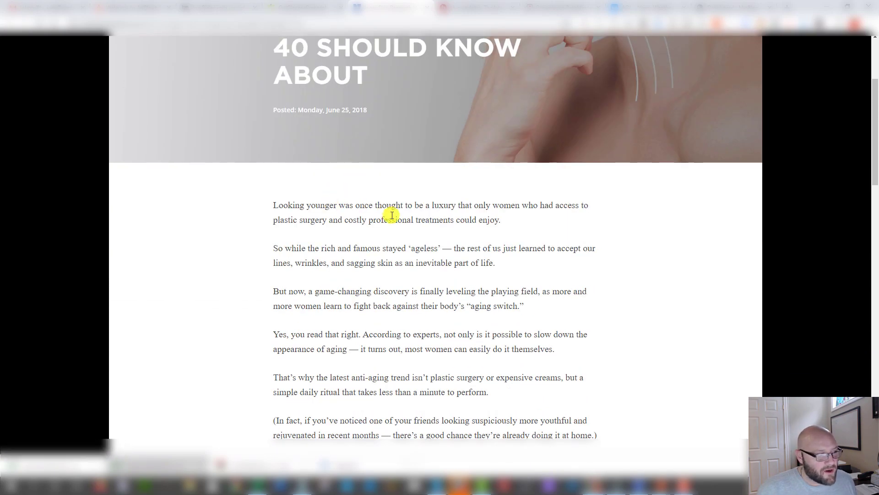
pyautogui.scroll(-6, 390, 213)
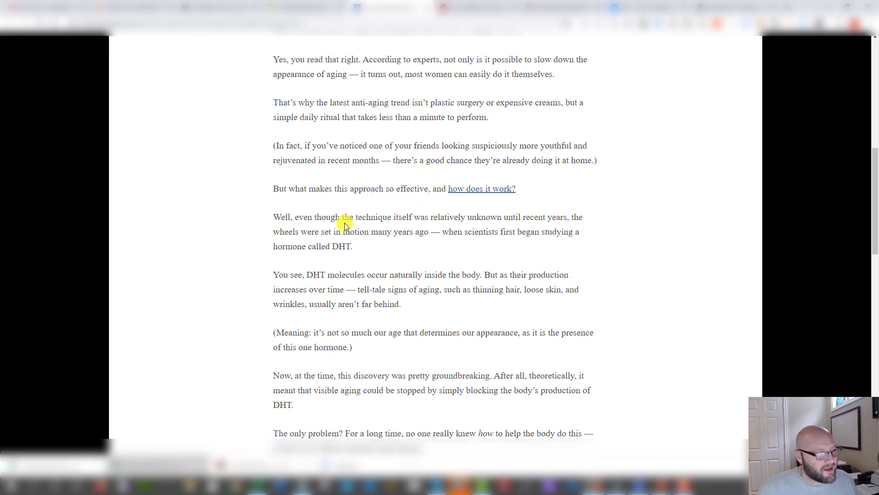
pyautogui.scroll(-15, 397, 218)
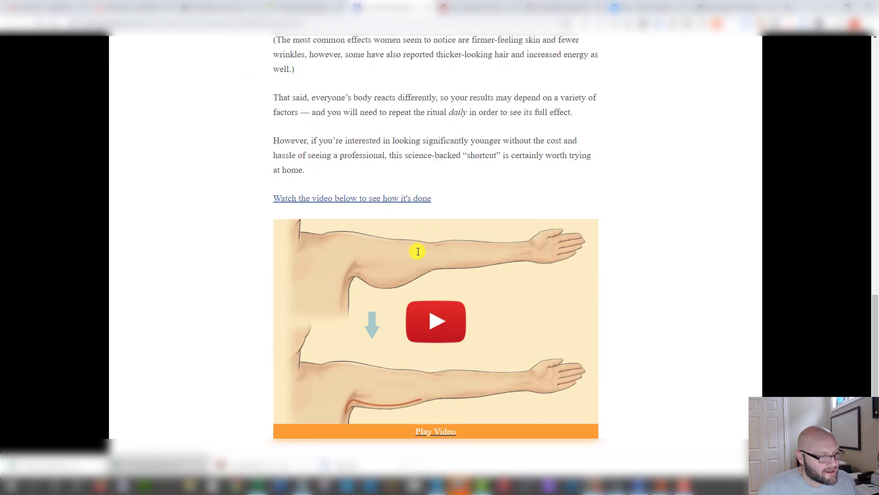
pyautogui.scroll(20, 387, 112)
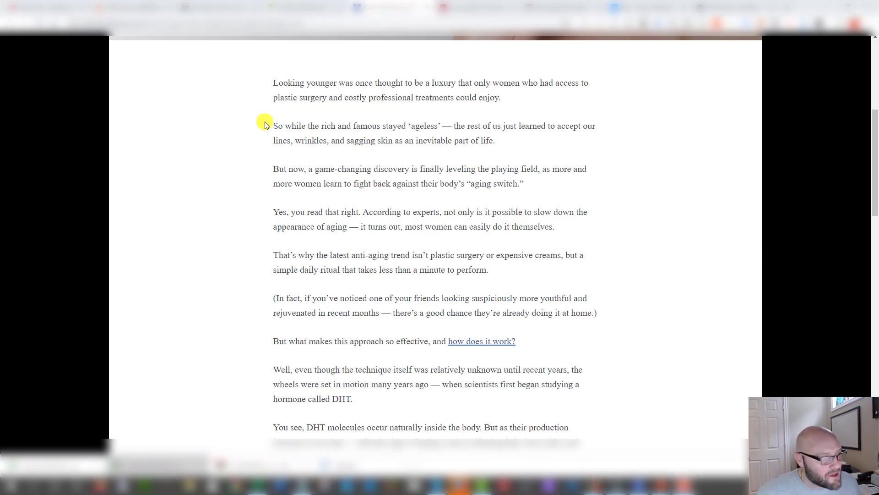
pyautogui.scroll(6, 267, 103)
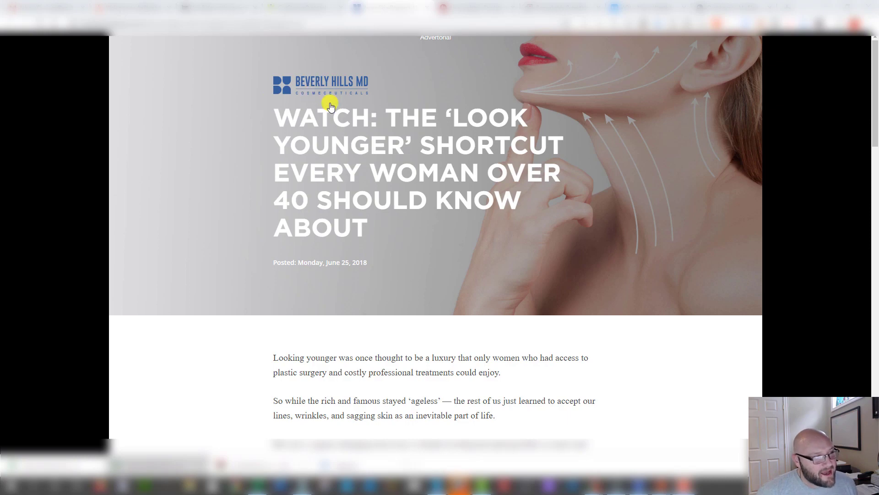
# Step: Review the headline and opening paragraphs of the Beverly Hills MD advertorial again
pyautogui.scroll(-5, 412, 174)
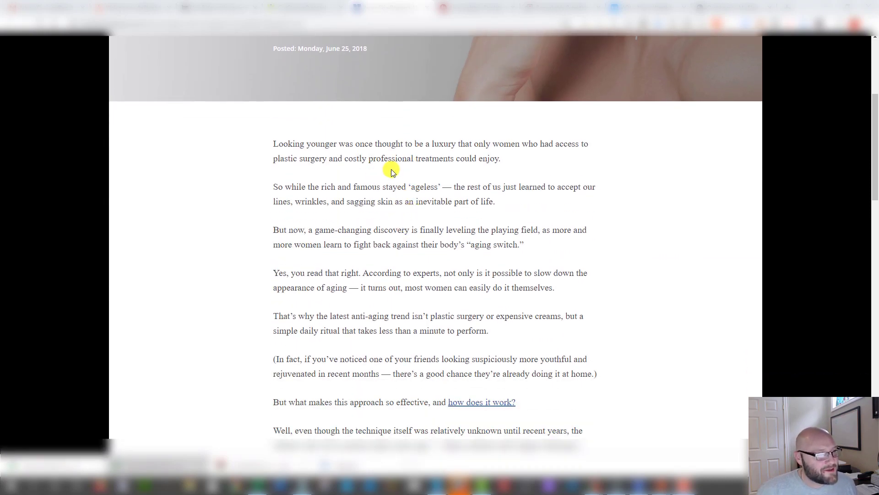
pyautogui.scroll(5, 428, 171)
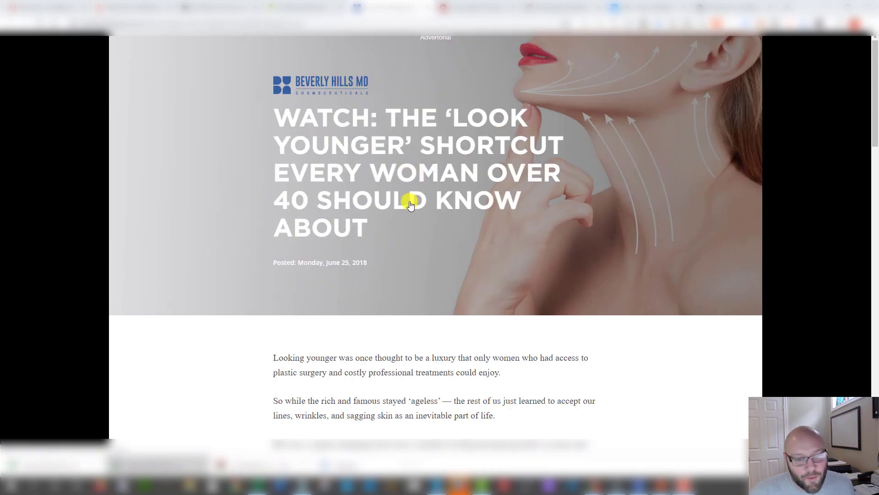
pyautogui.scroll(-2, 410, 205)
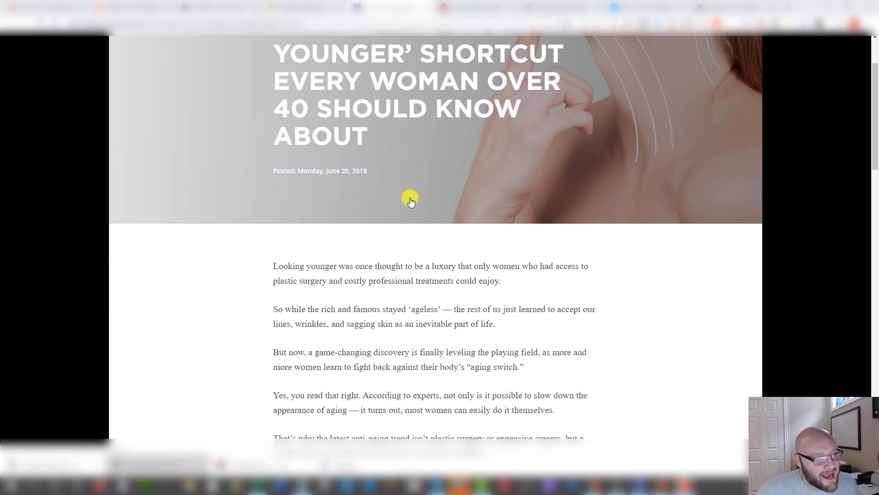
pyautogui.scroll(-3, 411, 202)
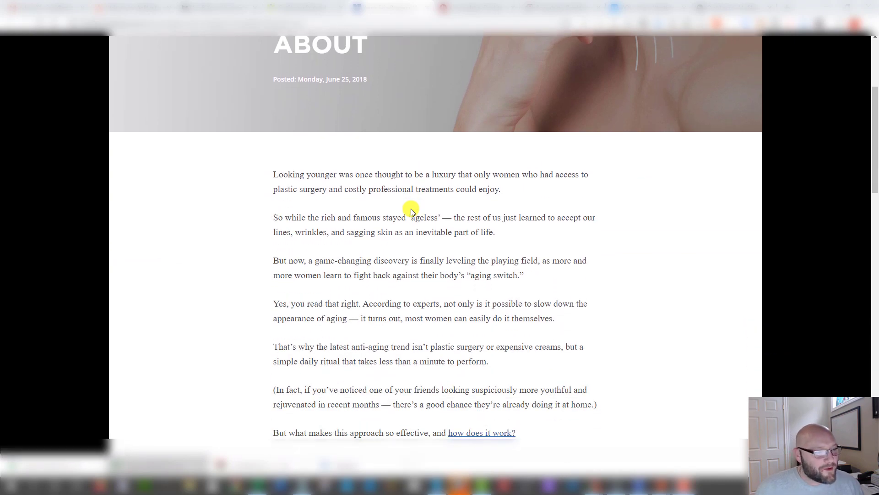
pyautogui.scroll(1, 411, 208)
pyautogui.scroll(3, 411, 209)
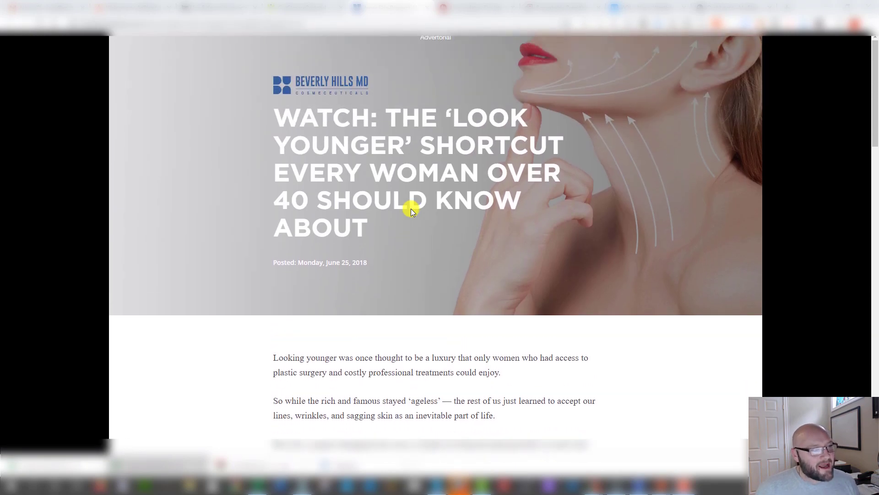
pyautogui.scroll(-4, 409, 213)
pyautogui.scroll(-2, 409, 220)
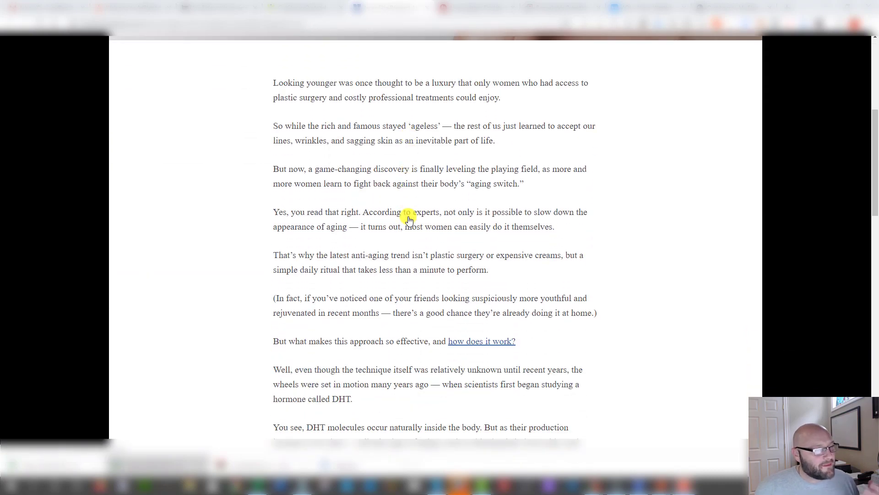
pyautogui.scroll(5, 409, 220)
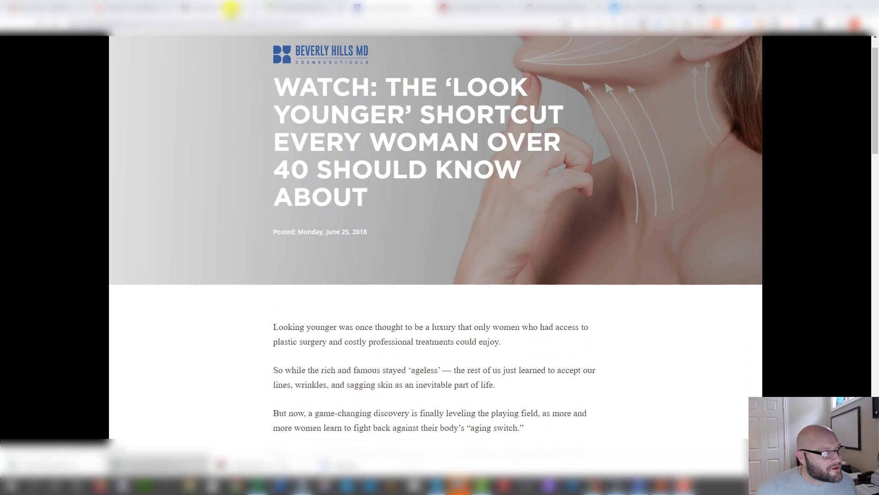
# Step: Return to the Washington Post article and look over its Outbrain paid promoted stories again
pyautogui.click(234, 8)
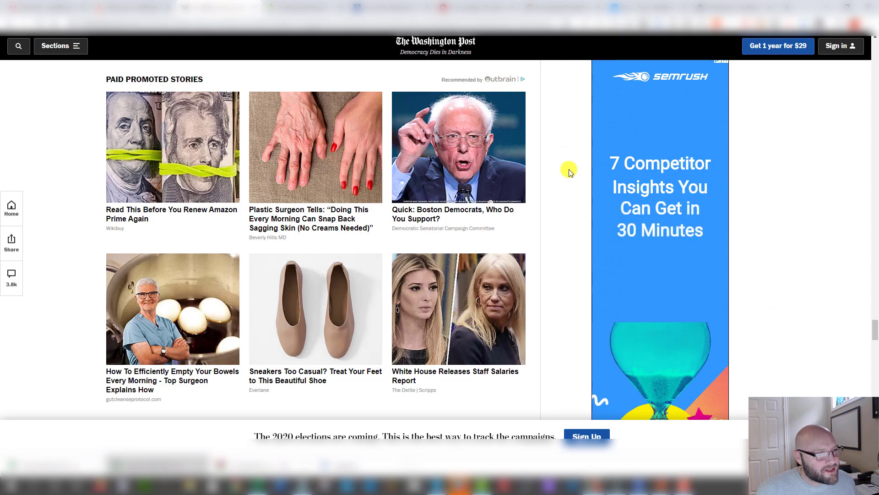
pyautogui.scroll(5, 561, 158)
pyautogui.scroll(-3, 566, 179)
pyautogui.scroll(-1, 568, 185)
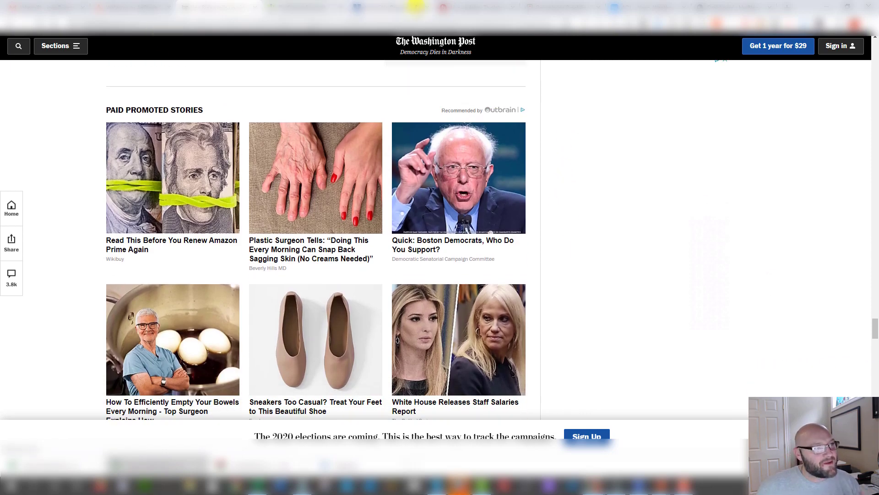
# Step: Switch to the other open news article and examine its Revcontent "You May Like" ads below the comments
pyautogui.click(474, 7)
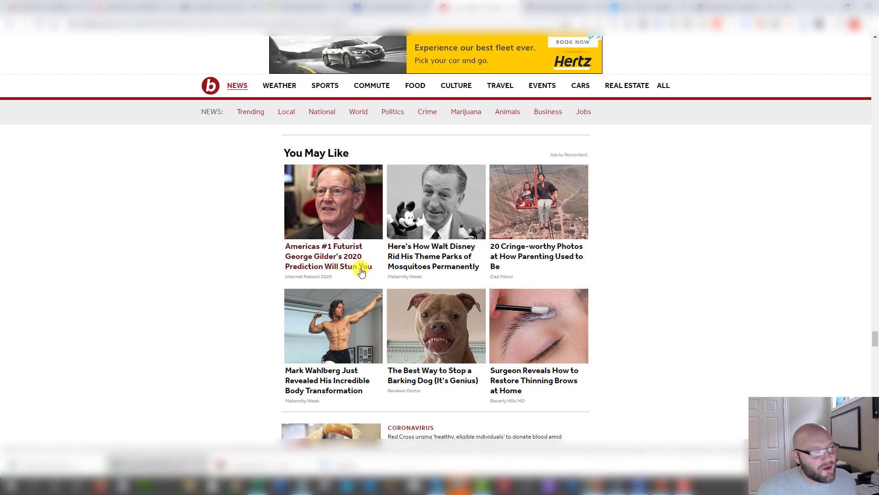
pyautogui.scroll(6, 325, 169)
pyautogui.scroll(3, 321, 167)
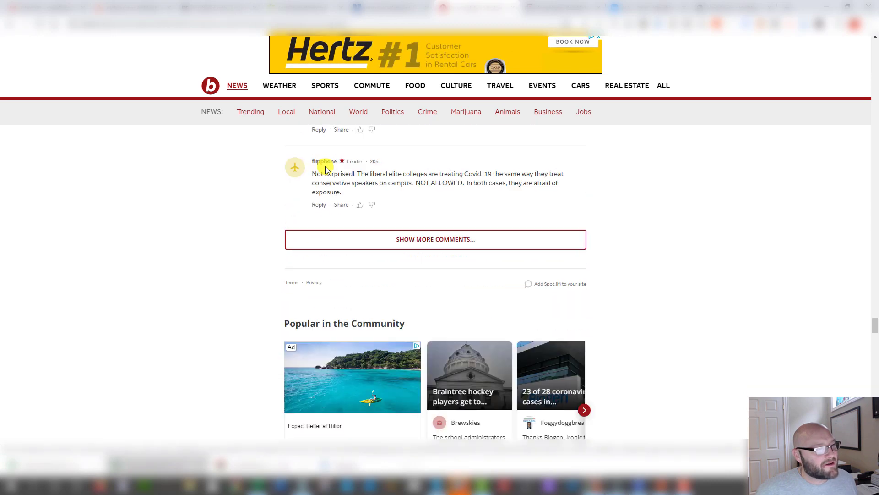
pyautogui.scroll(-11, 322, 168)
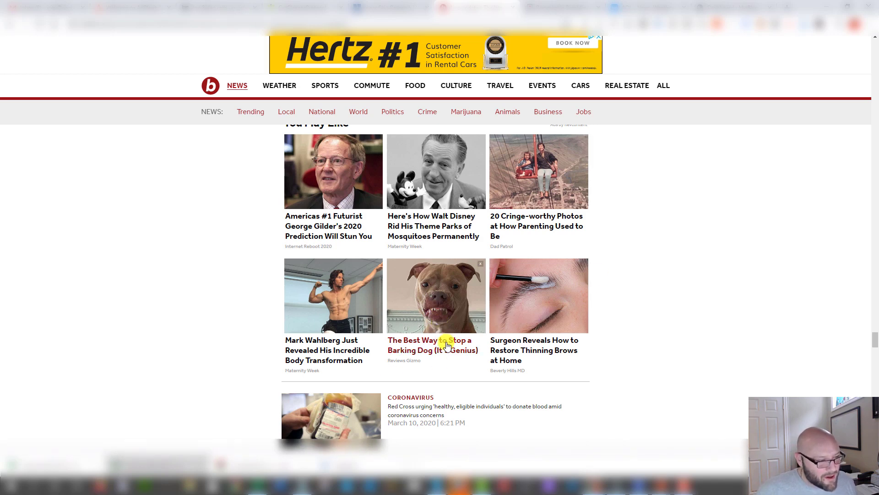
# Step: Follow the "Best Way to Stop a Barking Dog" ad to the Barx Buddy page and highlight its Advertorial label
pyautogui.click(430, 291)
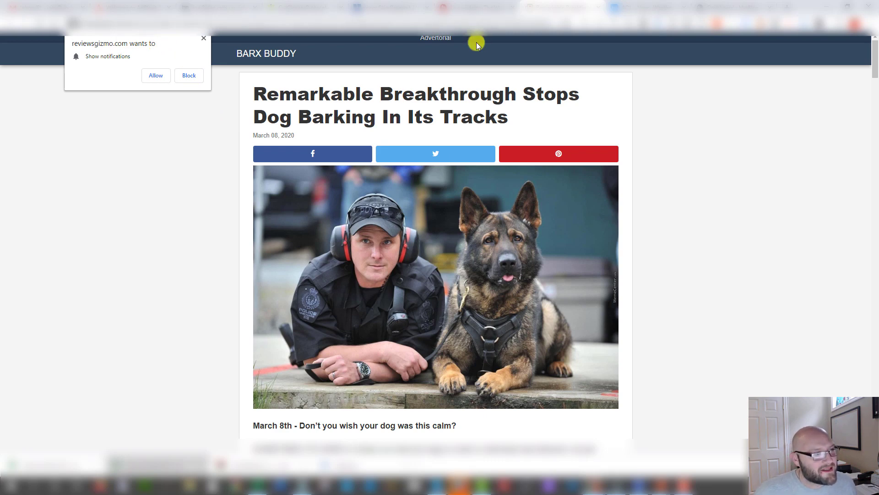
pyautogui.moveTo(461, 42); pyautogui.dragTo(463, 43)
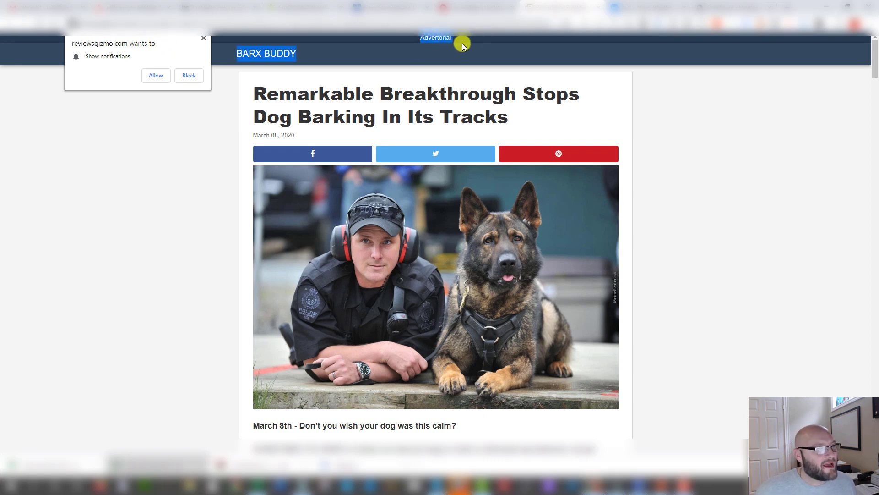
pyautogui.click(177, 252)
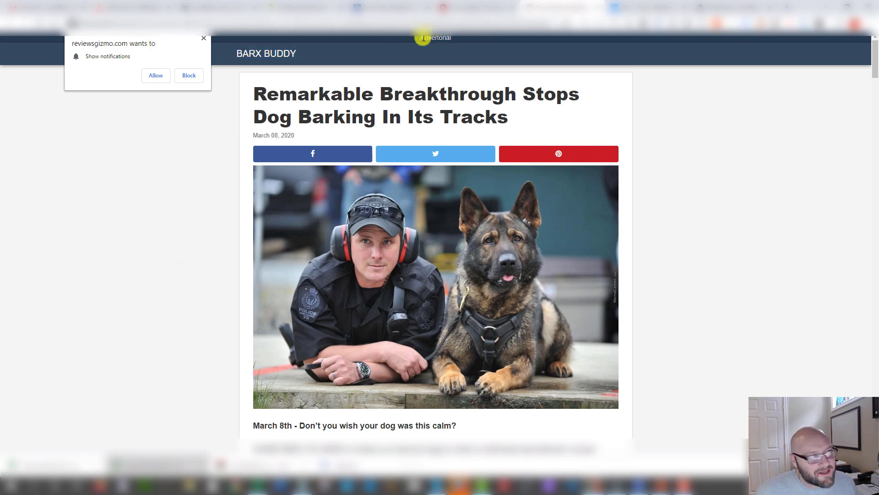
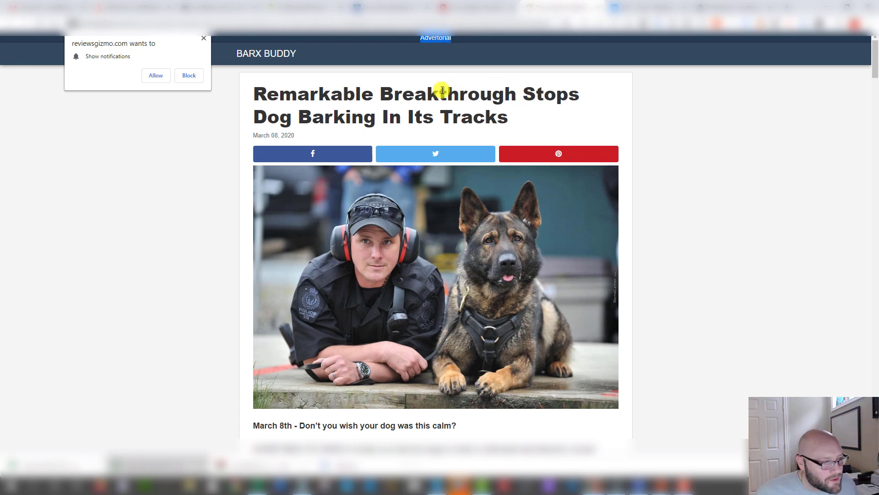
# Step: Skim the opening of the Barx Buddy story, including the trainer's quote, and review its headline and photo
pyautogui.scroll(-3, 422, 97)
pyautogui.scroll(-15, 362, 151)
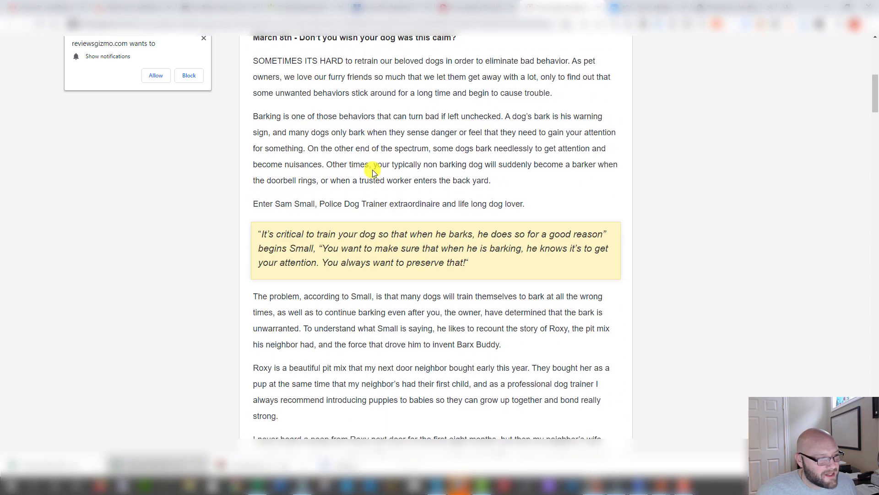
pyautogui.scroll(-1, 372, 172)
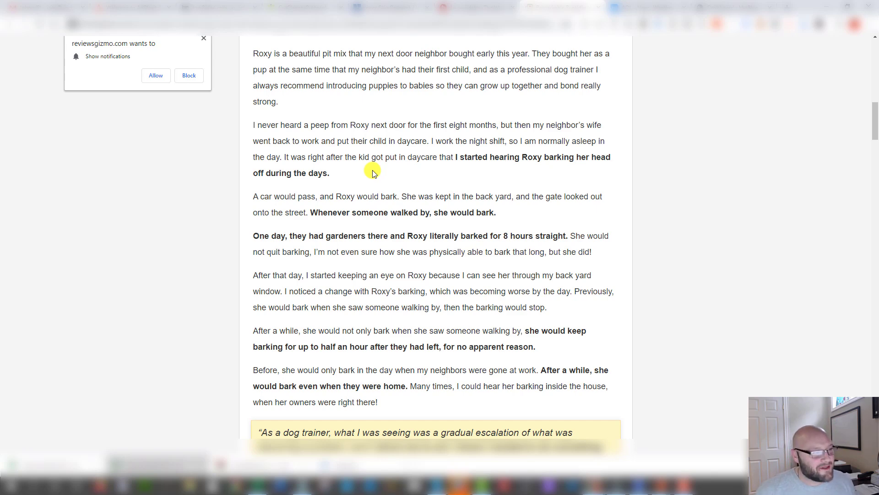
pyautogui.scroll(20, 373, 172)
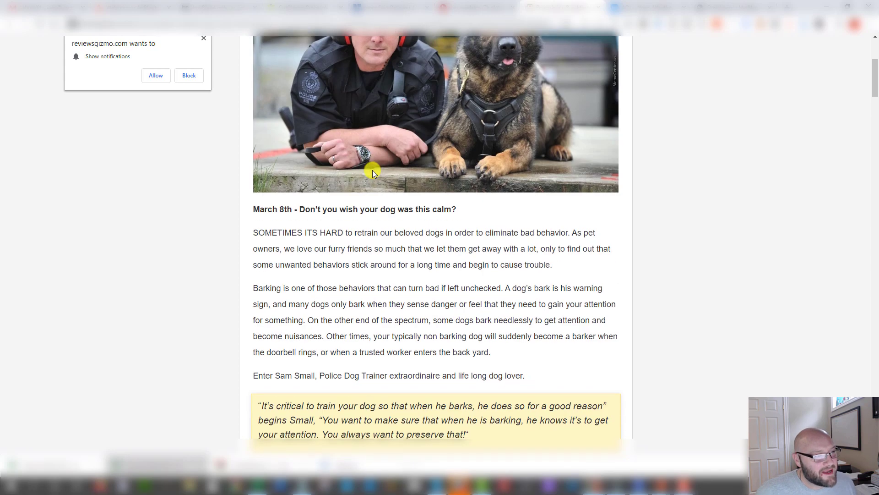
pyautogui.scroll(-1, 437, 113)
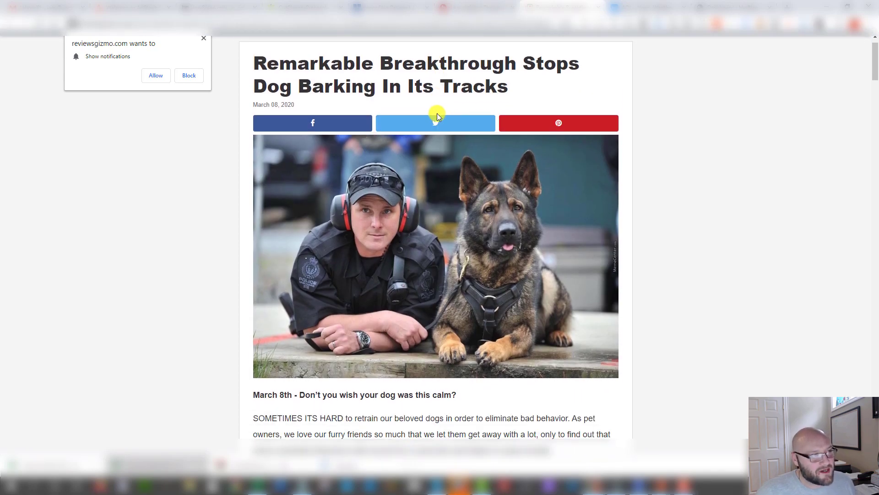
pyautogui.scroll(1, 436, 116)
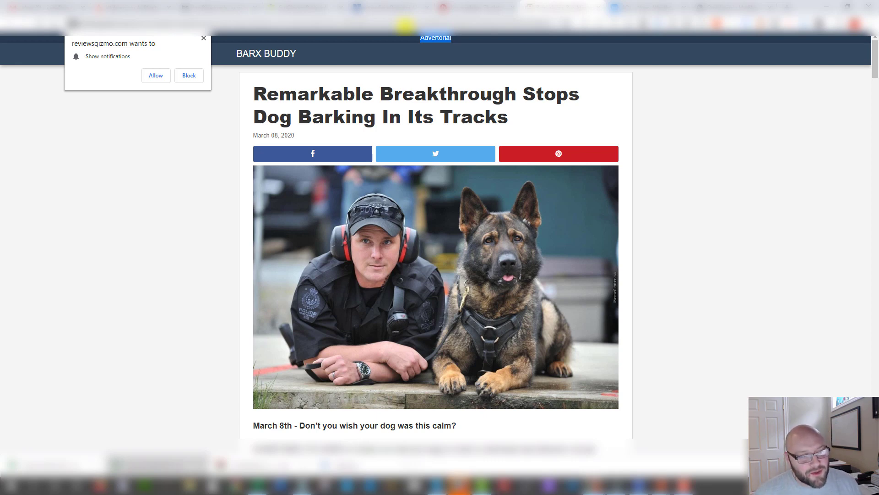
# Step: Examine how the Barx Buddy story leads from the barking problem to the product introduction and demonstration
pyautogui.scroll(-9, 392, 171)
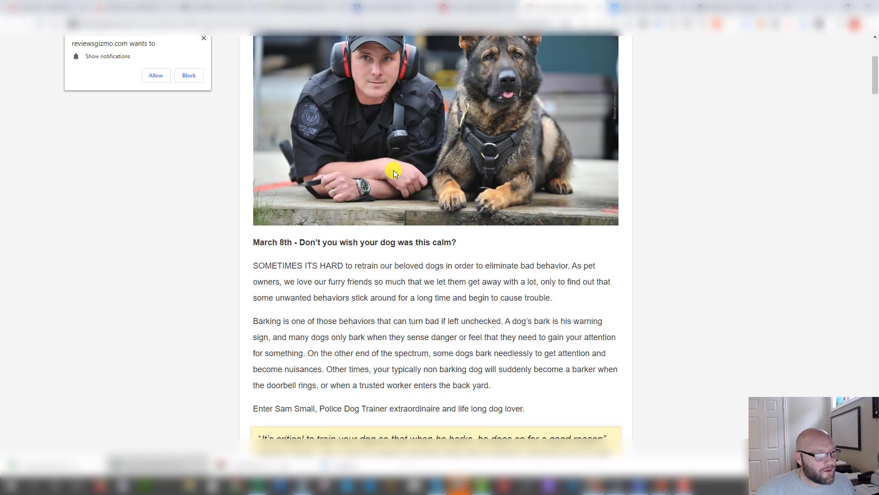
pyautogui.scroll(-18, 394, 195)
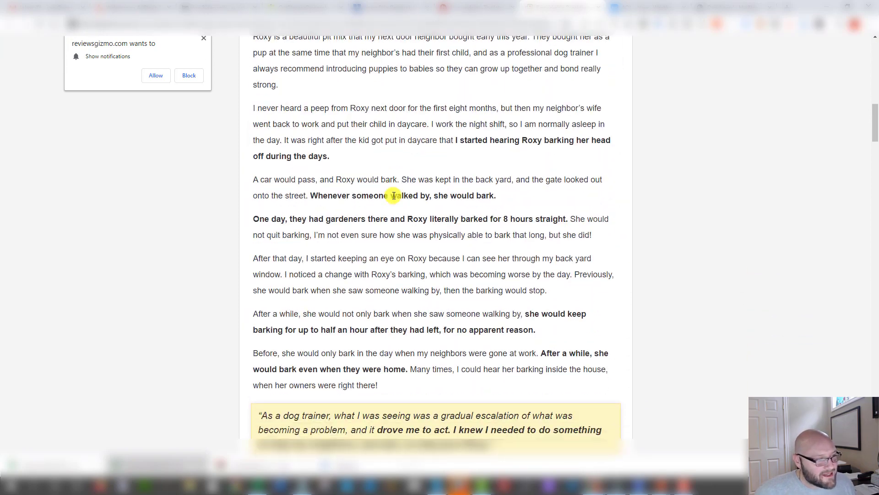
pyautogui.scroll(-9, 394, 195)
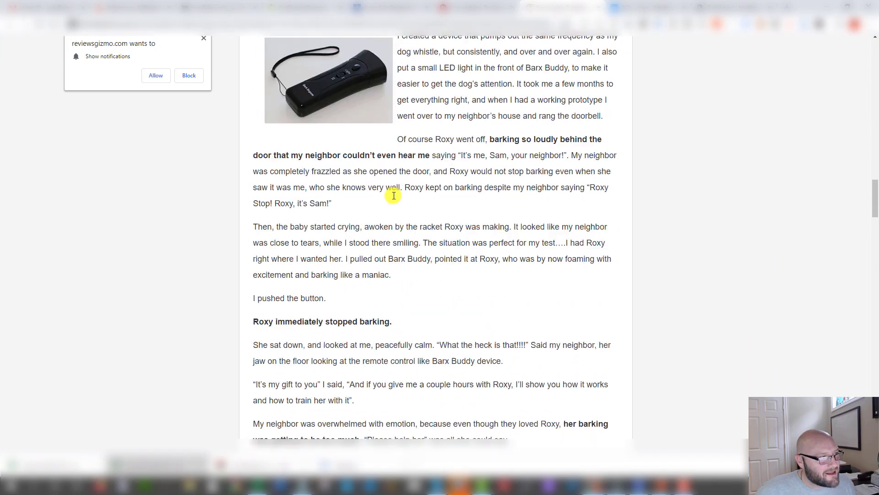
pyautogui.scroll(4, 393, 190)
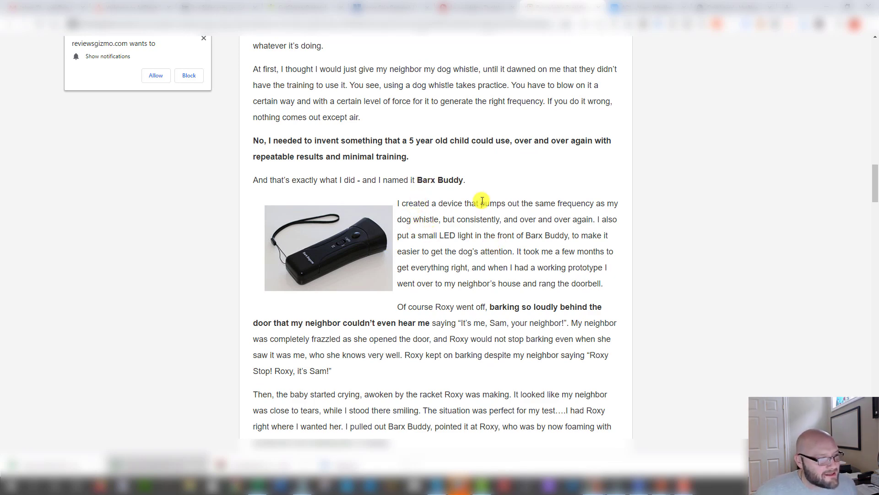
pyautogui.scroll(-10, 490, 191)
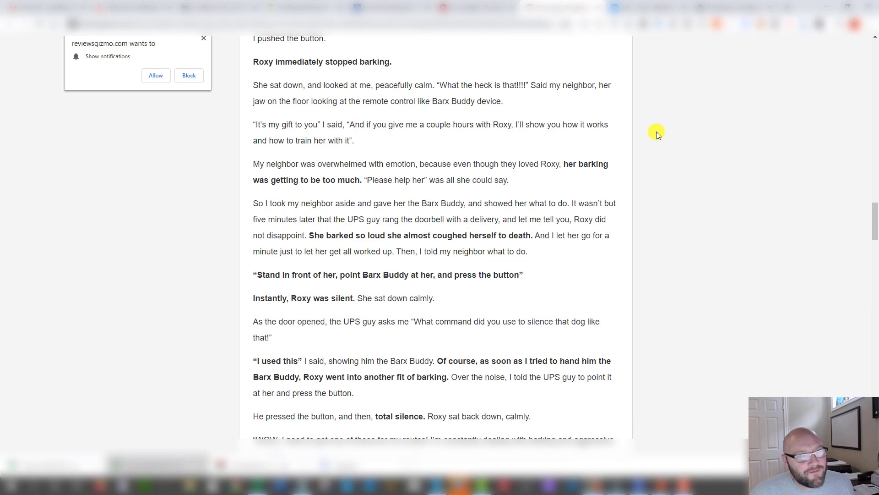
# Step: Switch to the AOL page, follow the Taboola barking dog ad to the Bark Begone advertorial, and compare its headline and story
pyautogui.click(626, 8)
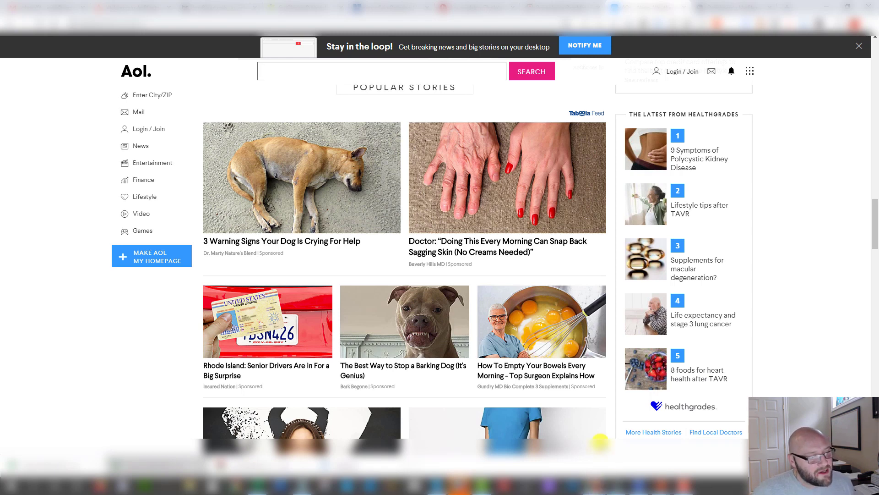
pyautogui.click(382, 368)
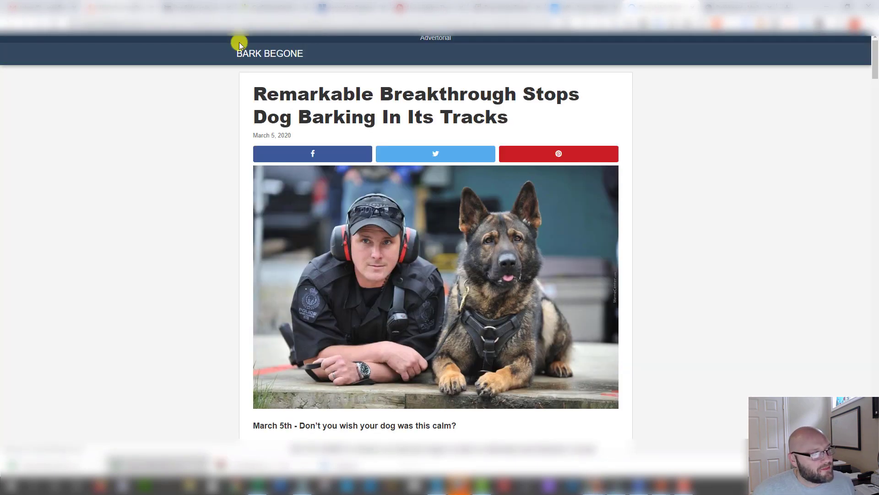
pyautogui.scroll(-10, 526, 271)
pyautogui.scroll(-10, 526, 277)
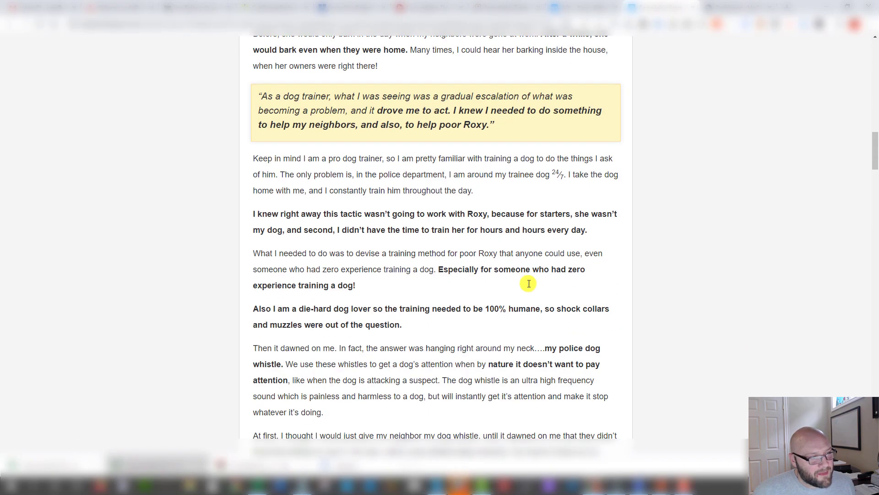
pyautogui.scroll(15, 526, 280)
pyautogui.scroll(5, 491, 277)
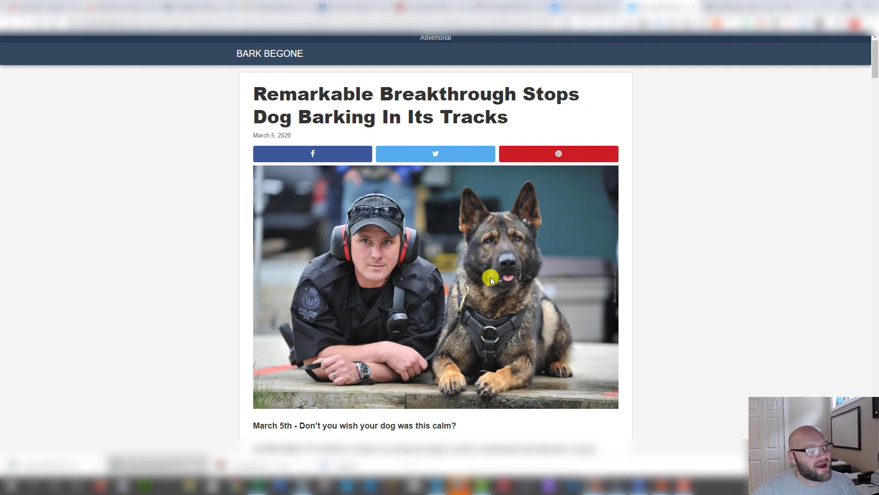
# Step: Go back to the Gundry MD advertorial and review its headline, story, video links, doctor biography and disclaimer
pyautogui.click(275, 7)
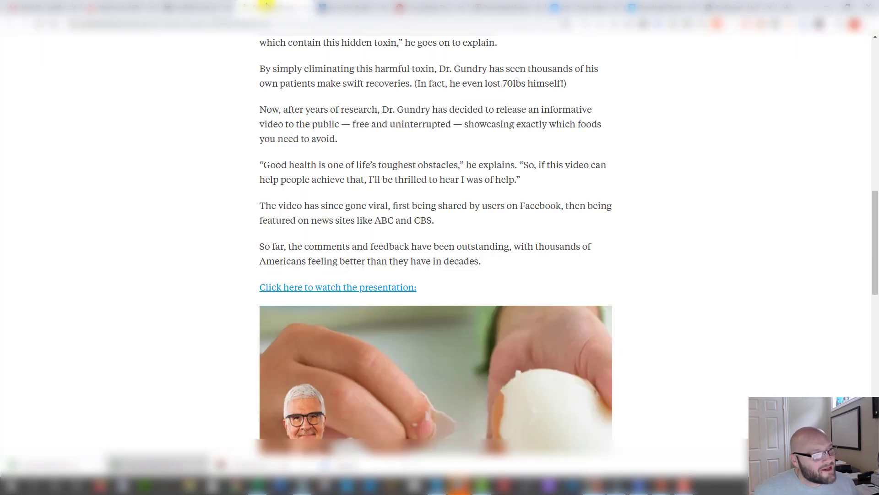
pyautogui.scroll(13, 421, 136)
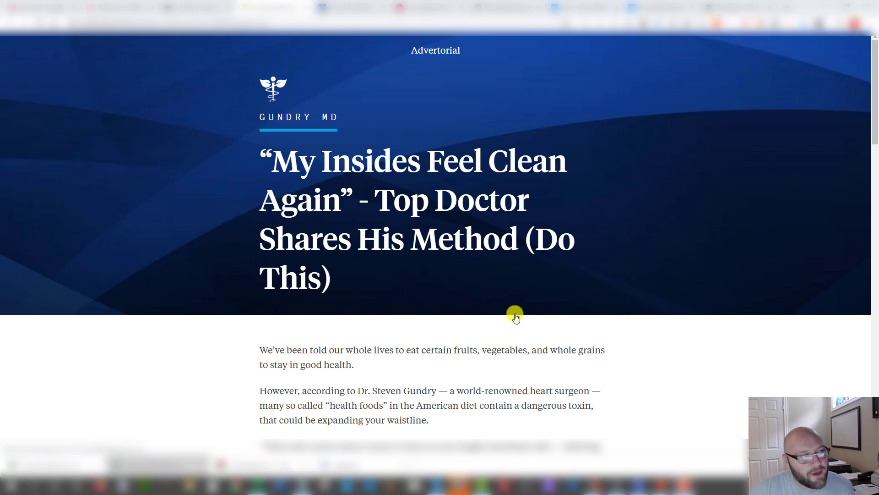
pyautogui.scroll(-5, 562, 295)
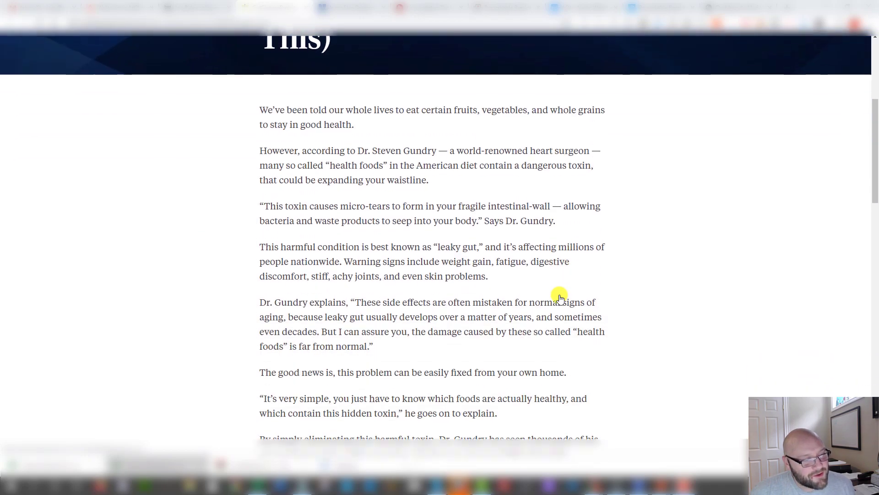
pyautogui.scroll(-15, 561, 299)
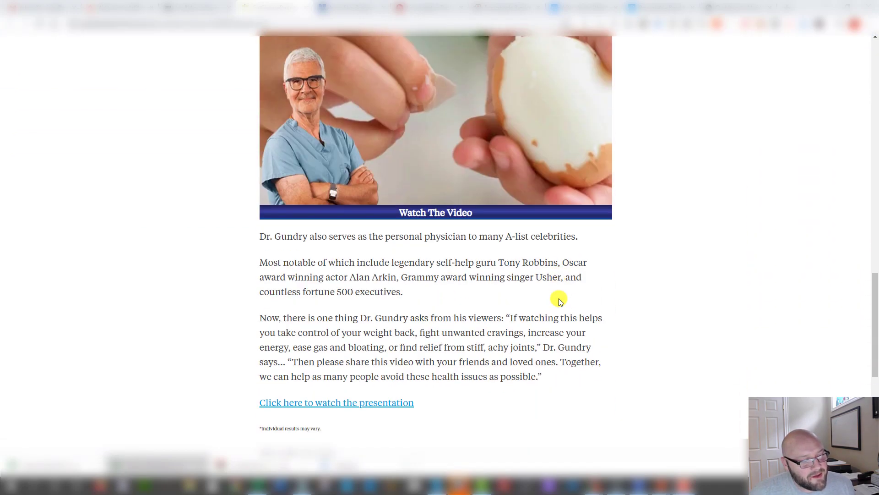
pyautogui.scroll(-5, 559, 298)
pyautogui.scroll(3, 559, 298)
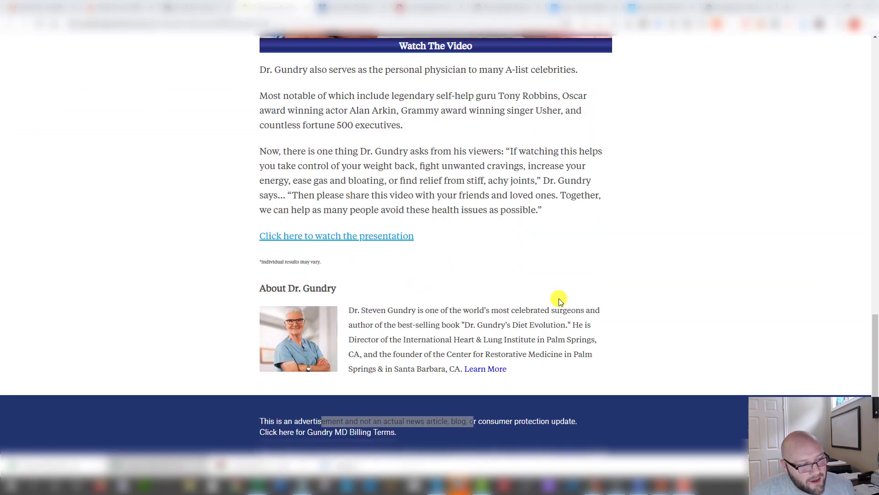
pyautogui.scroll(20, 559, 299)
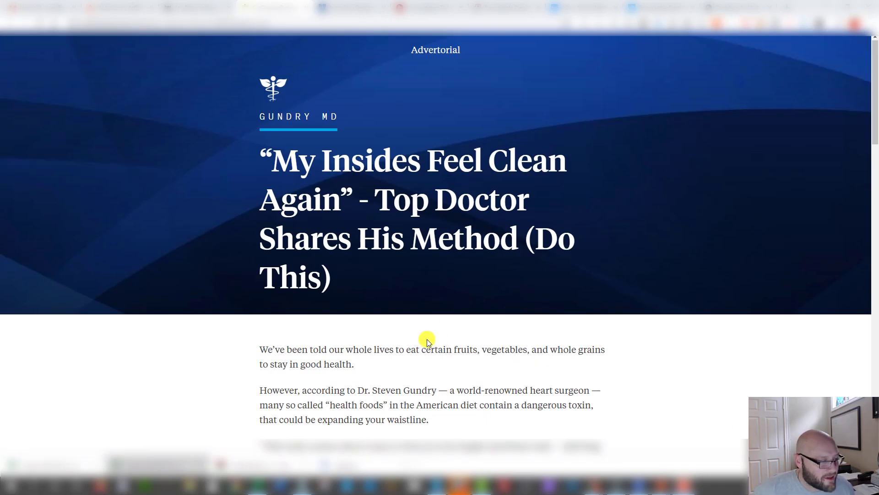
pyautogui.scroll(-7, 426, 339)
pyautogui.scroll(5, 425, 336)
pyautogui.scroll(3, 426, 336)
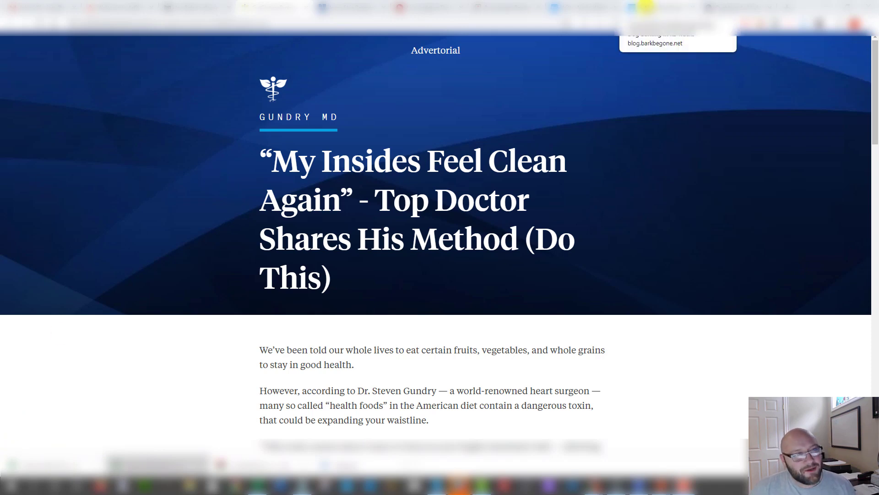
# Step: Switch to the WordPress dashboard and start creating a new OptimizePress3 page
pyautogui.click(725, 5)
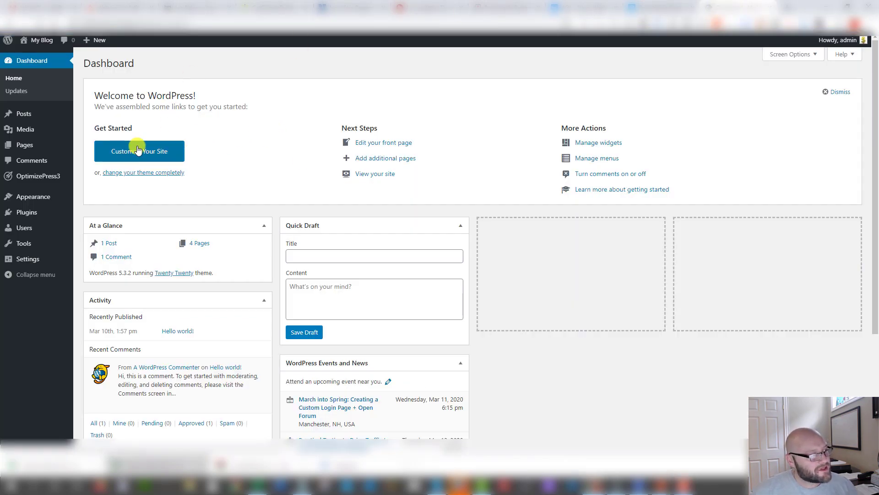
pyautogui.moveTo(61, 200)
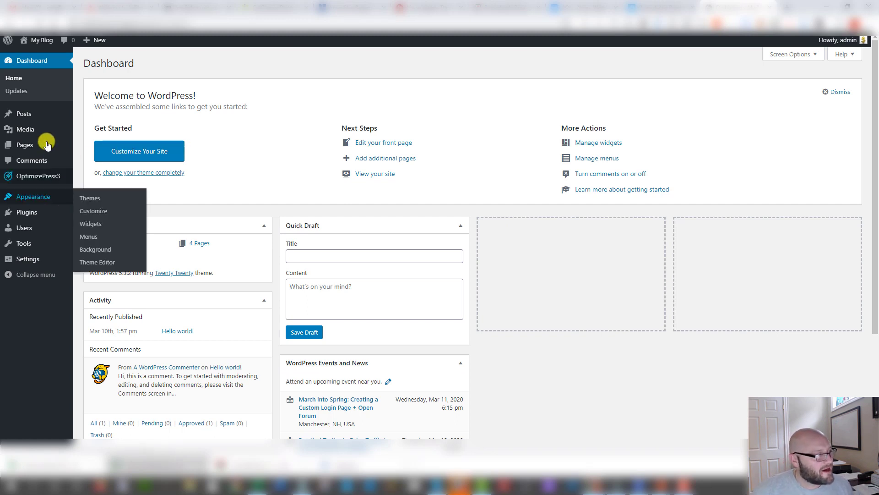
pyautogui.moveTo(68, 179)
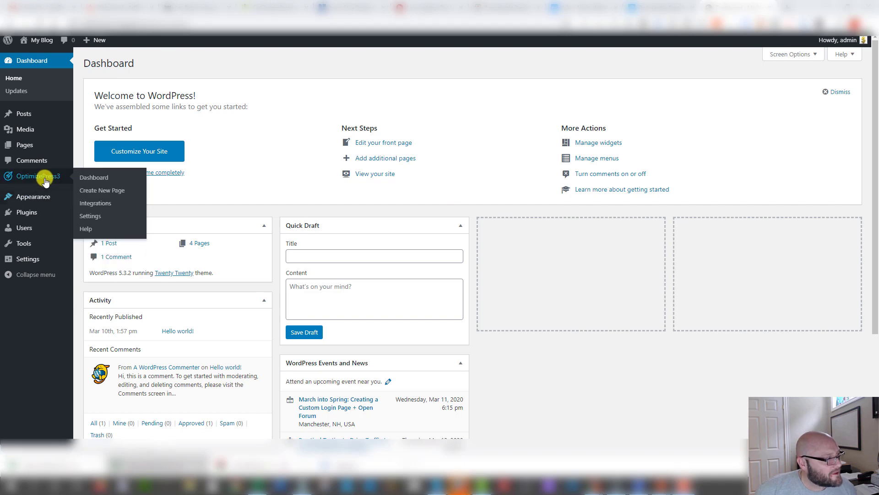
pyautogui.click(106, 190)
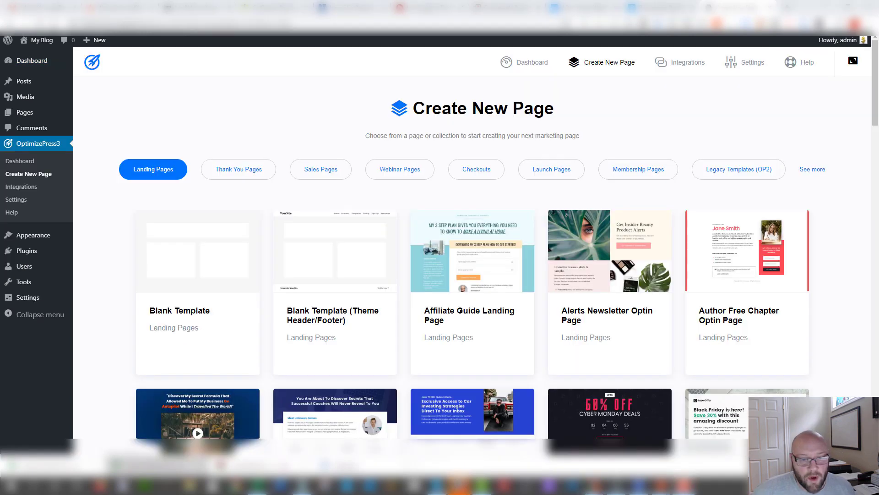
# Step: Browse the landing page templates, choose the Wedding Masterclass Optin Page template, and enter "How to" as the page title
pyautogui.scroll(-7, 517, 292)
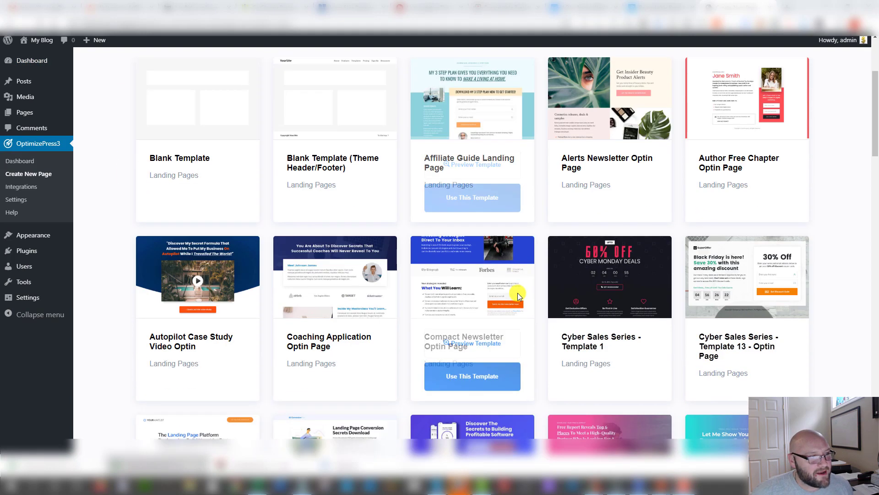
pyautogui.scroll(-2, 518, 293)
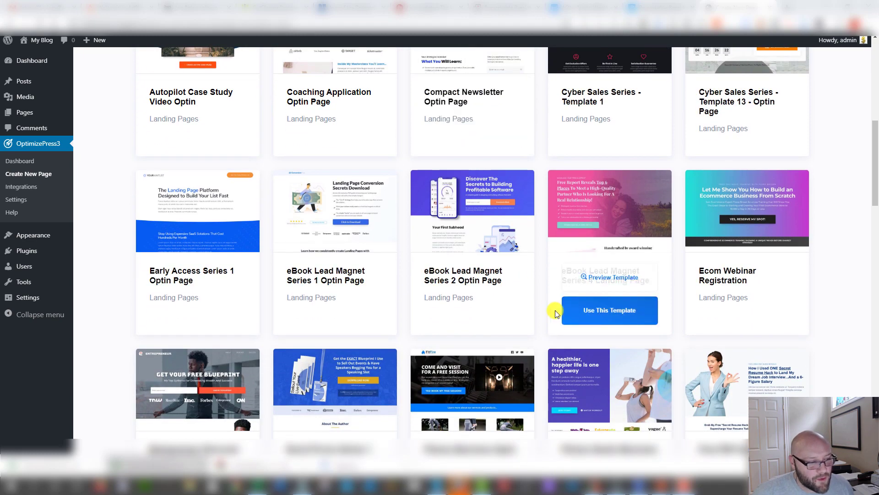
pyautogui.scroll(-3, 553, 312)
pyautogui.scroll(-10, 552, 316)
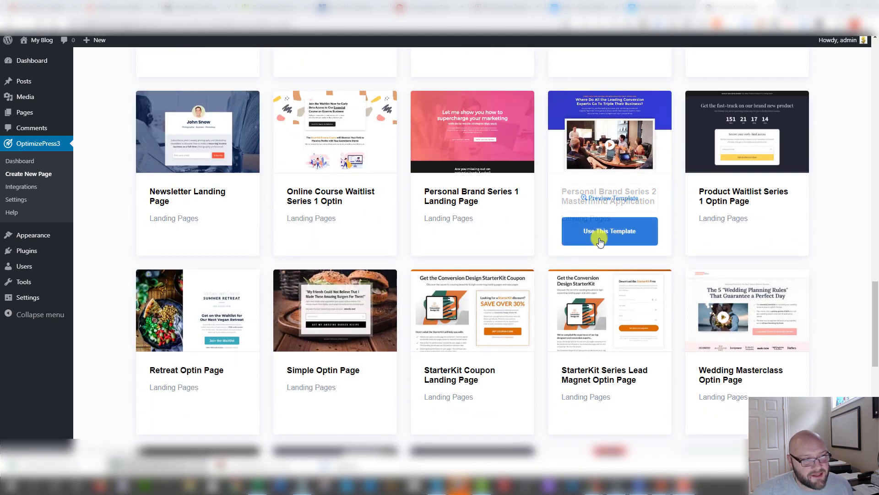
pyautogui.moveTo(467, 208)
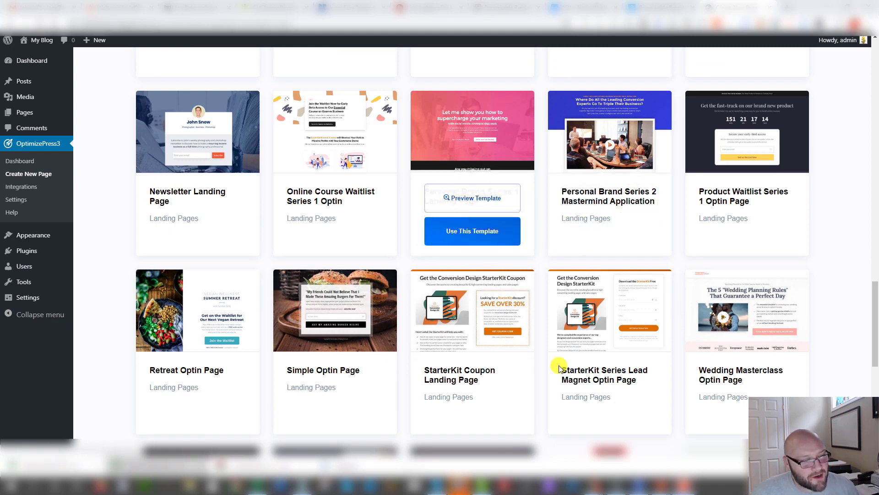
pyautogui.moveTo(696, 320)
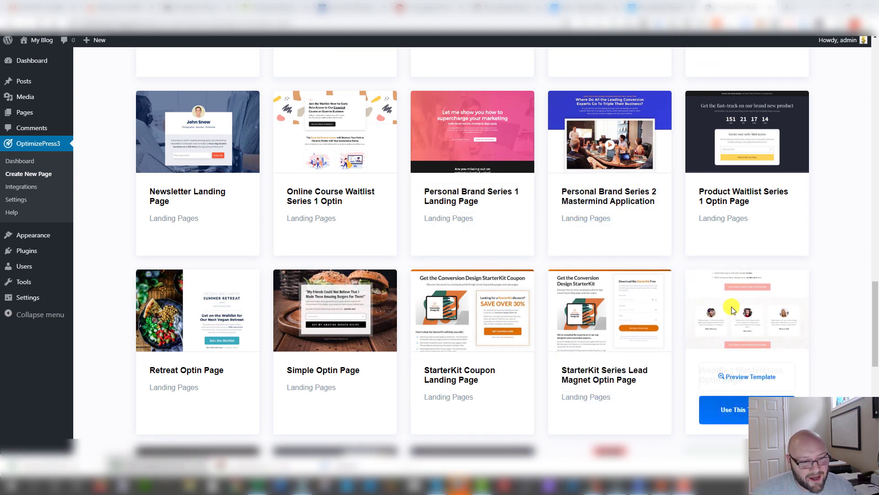
pyautogui.scroll(5, 761, 311)
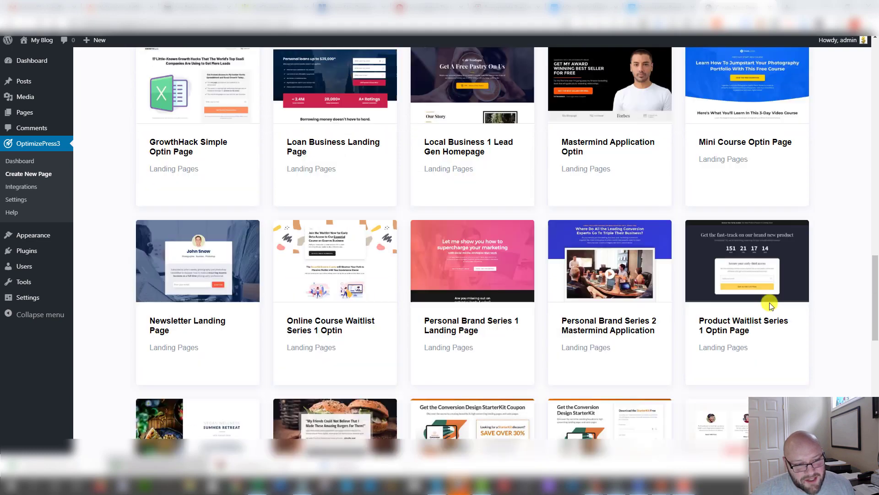
pyautogui.scroll(-5, 866, 343)
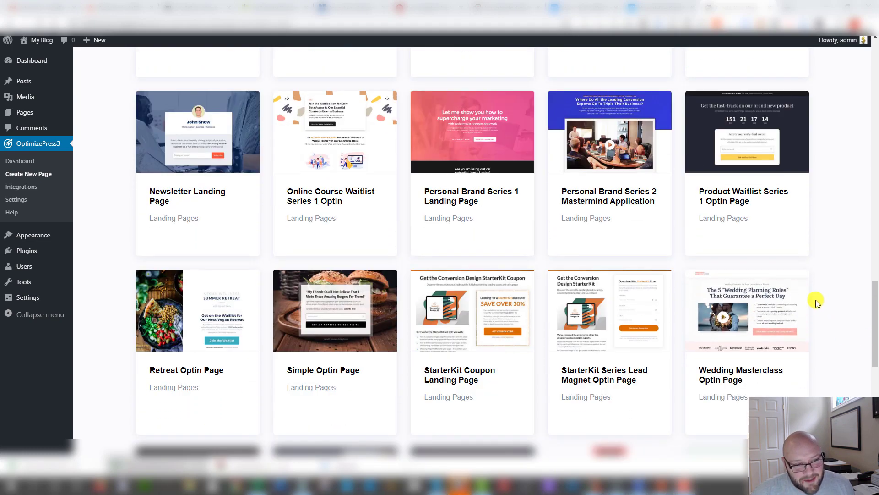
pyautogui.moveTo(786, 298)
pyautogui.scroll(2, 777, 341)
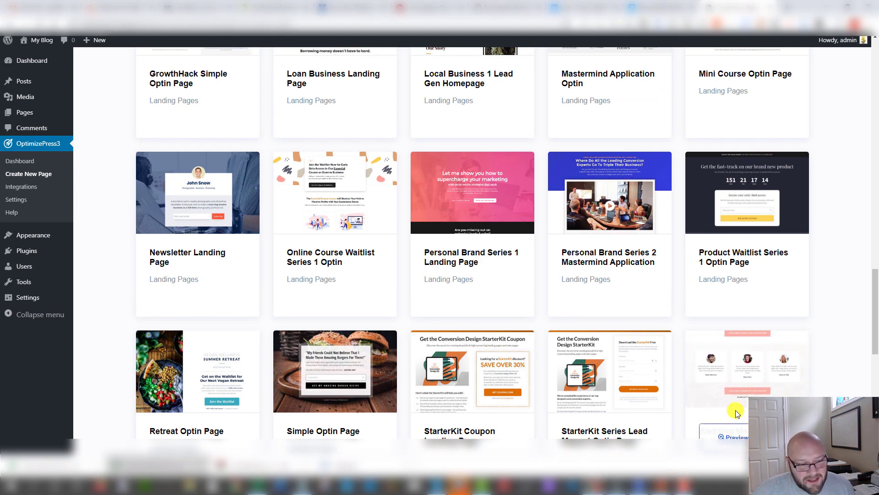
pyautogui.scroll(-2, 741, 385)
pyautogui.click(743, 371)
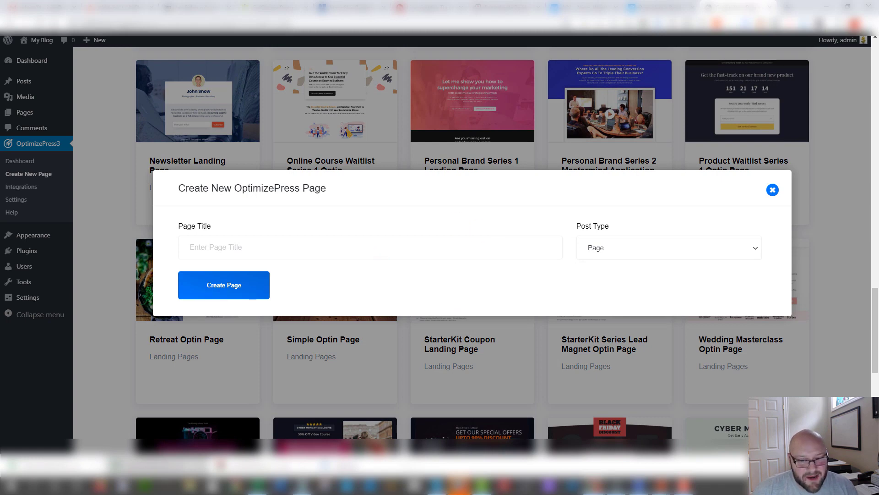
pyautogui.write('How to')
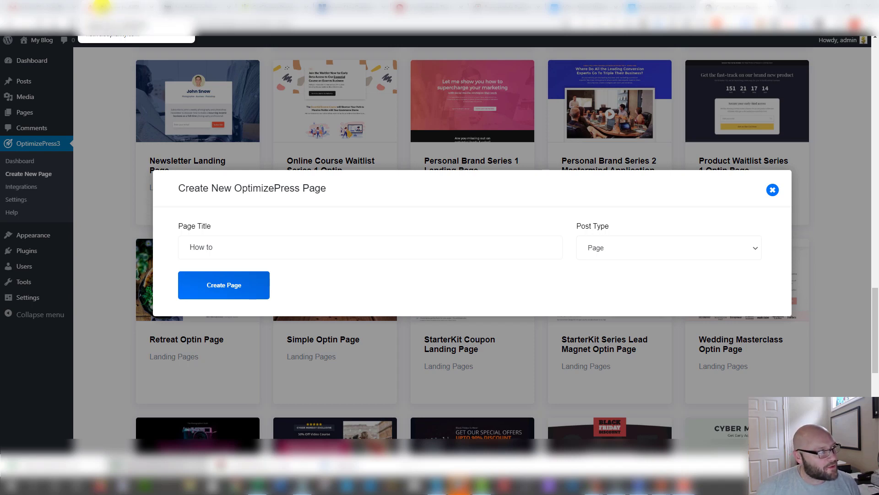
# Step: Switch to AdPlexity, search landing pages for the keyword "blood pressure", and review the resulting ads
pyautogui.click(102, 7)
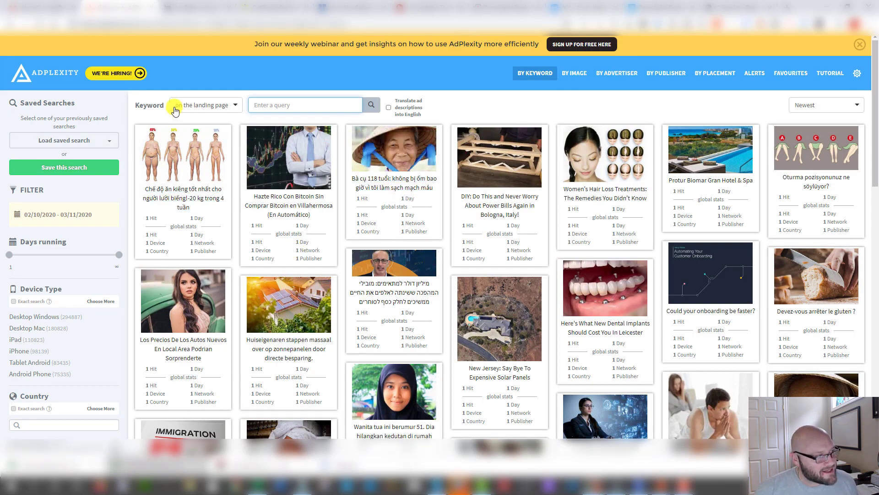
pyautogui.click(264, 106)
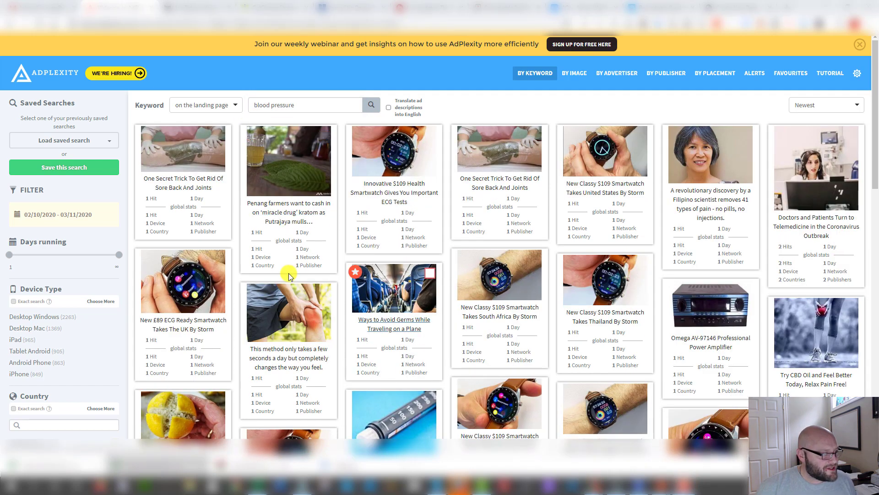
pyautogui.scroll(-2, 381, 293)
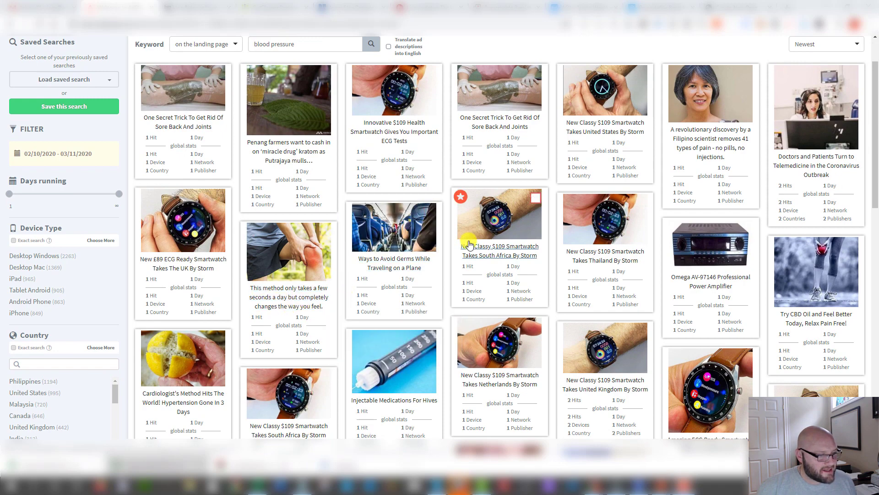
pyautogui.scroll(-2, 463, 244)
pyautogui.scroll(-1, 527, 275)
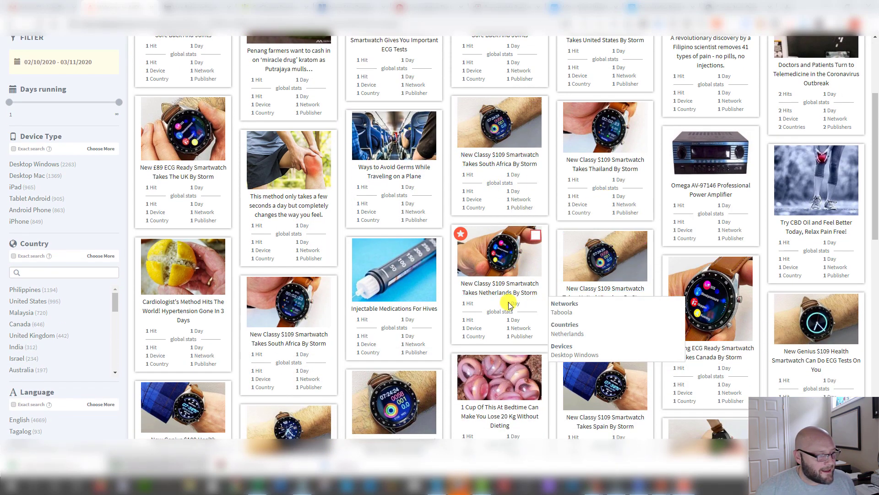
pyautogui.scroll(-6, 458, 296)
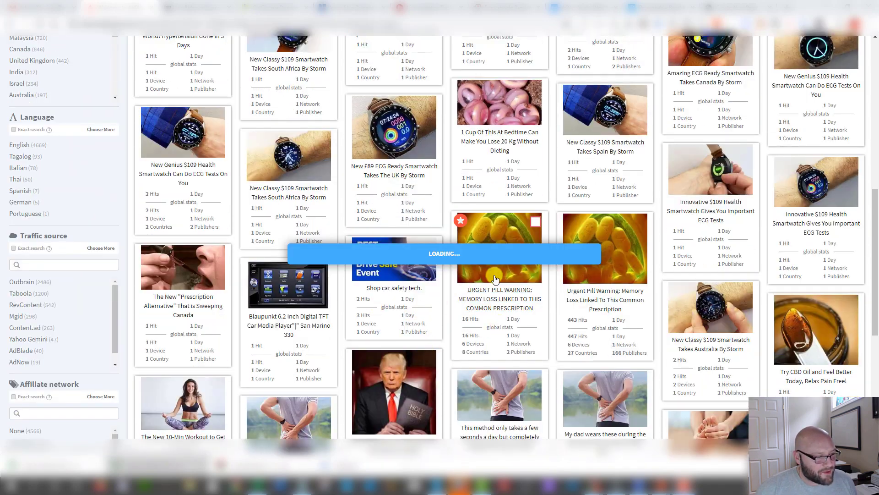
pyautogui.scroll(5, 477, 223)
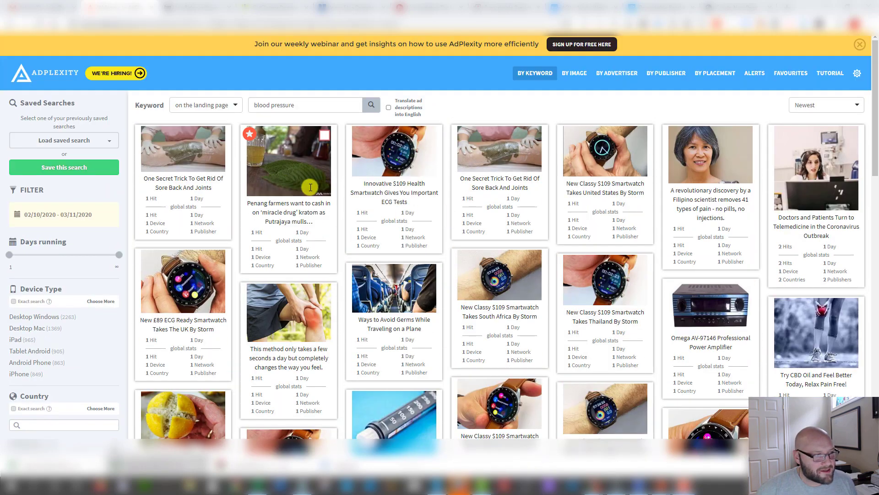
# Step: Limit the "blood pressure" keyword search to ad info and open the "Why Doctors Will No Longer Prescribe Blood Pressure Meds" ad
pyautogui.click(197, 105)
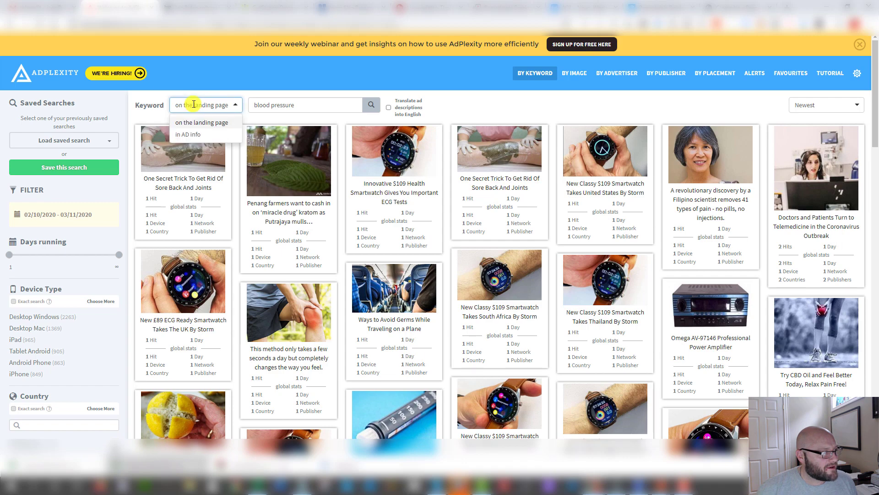
pyautogui.click(188, 136)
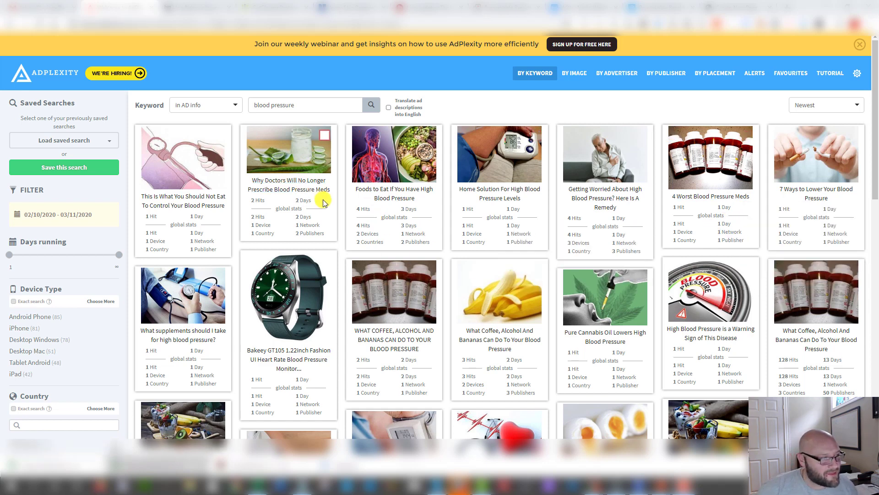
pyautogui.click(290, 182)
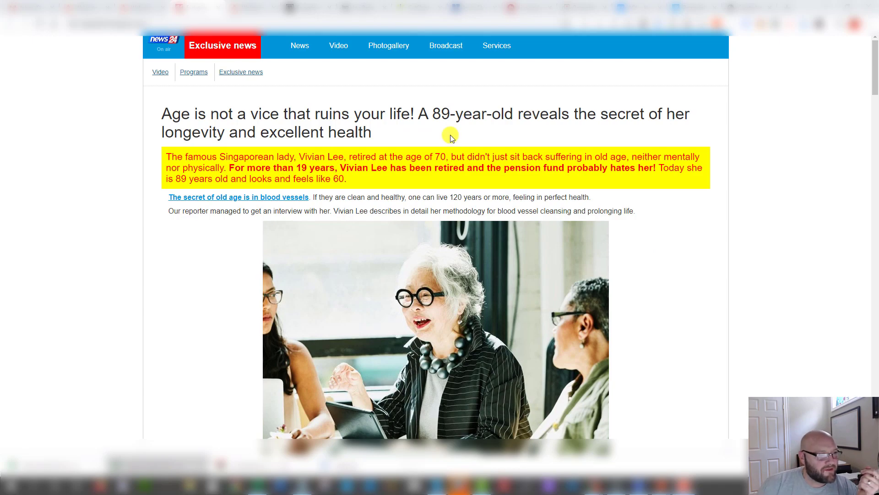
# Step: Skim the news-style advertorial on longevity and blood vessels, including its disease list and heart illustrations
pyautogui.scroll(-15, 363, 249)
pyautogui.scroll(-5, 371, 264)
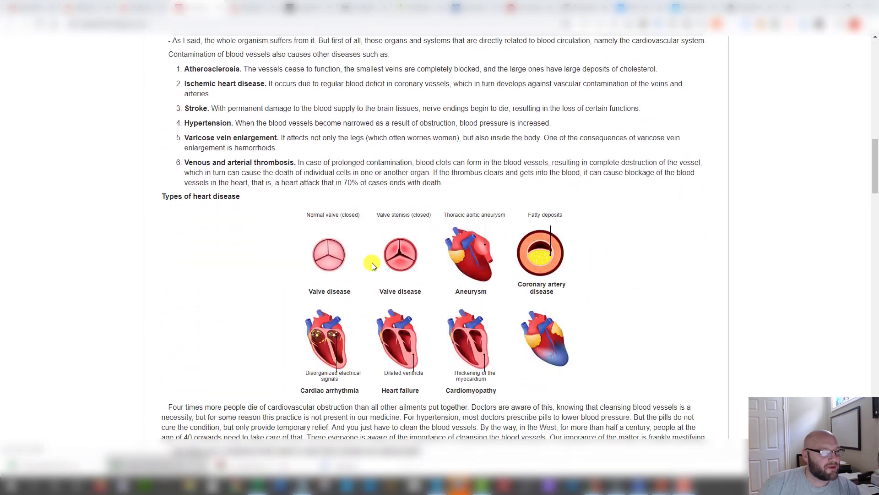
pyautogui.scroll(15, 372, 265)
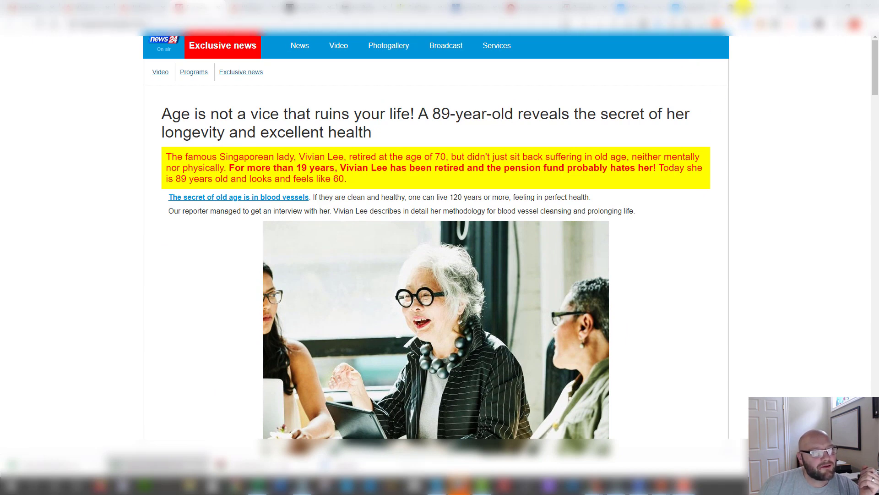
# Step: Return to the new OptimizePress page in WordPress, replace its draft title, and create the page
pyautogui.click(733, 7)
pyautogui.tripleClick(217, 251)
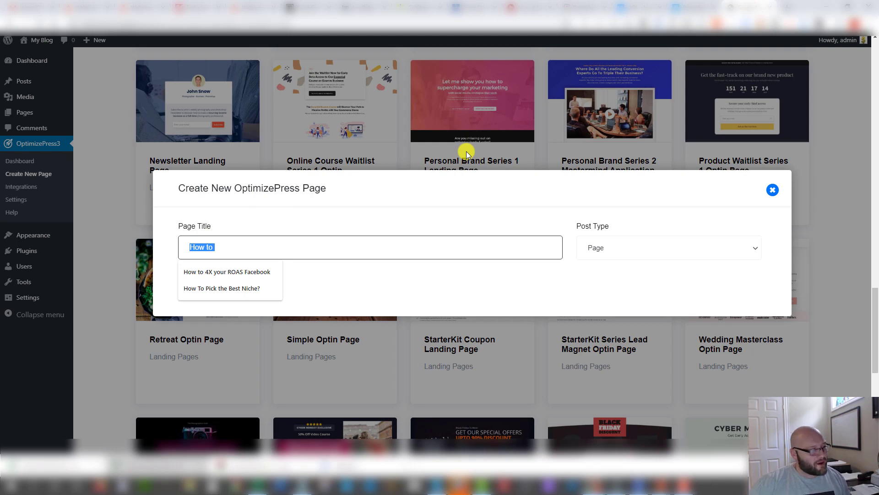
pyautogui.press('Return')
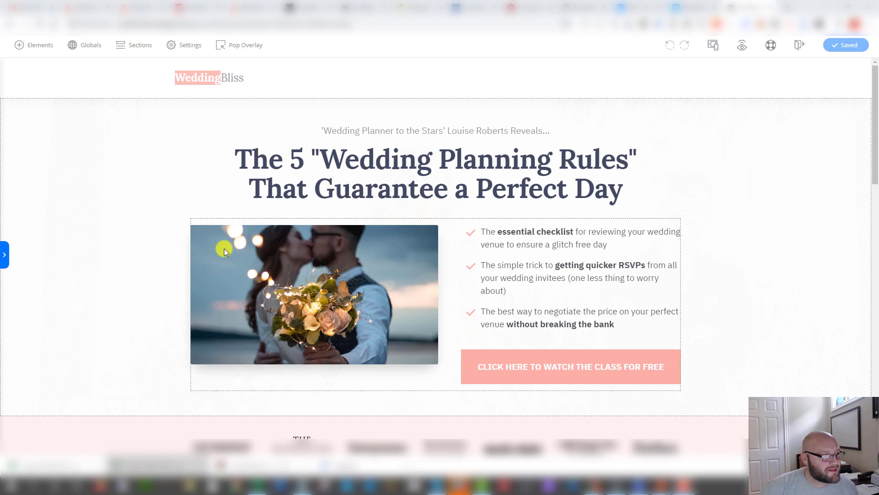
# Step: Replace the main wedding headline with "Doctors Amazed by New Natural Remedies to Improve Blood Pressure."
pyautogui.click(240, 165)
pyautogui.moveTo(238, 165); pyautogui.dragTo(629, 193)
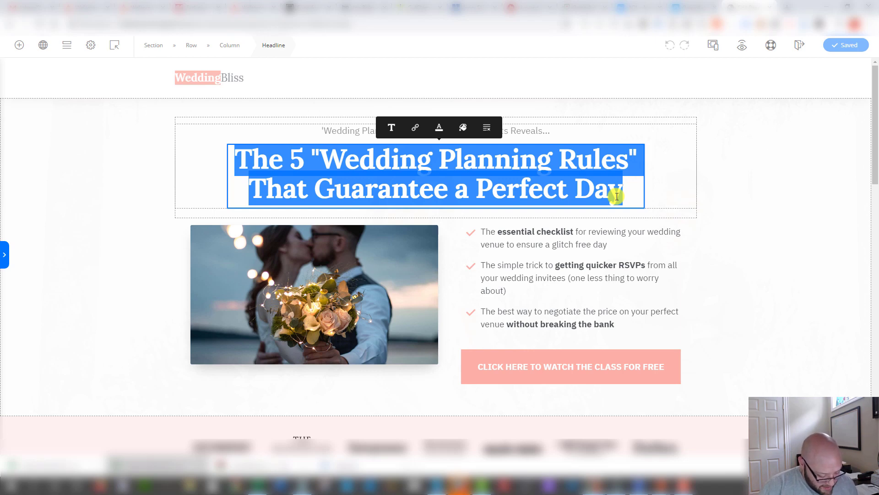
pyautogui.write('Doctors Ama')
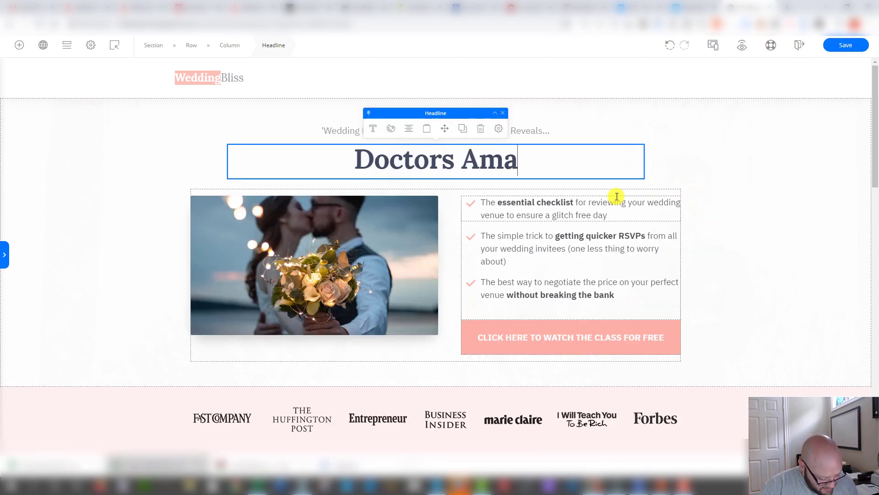
pyautogui.write('zed by New ')
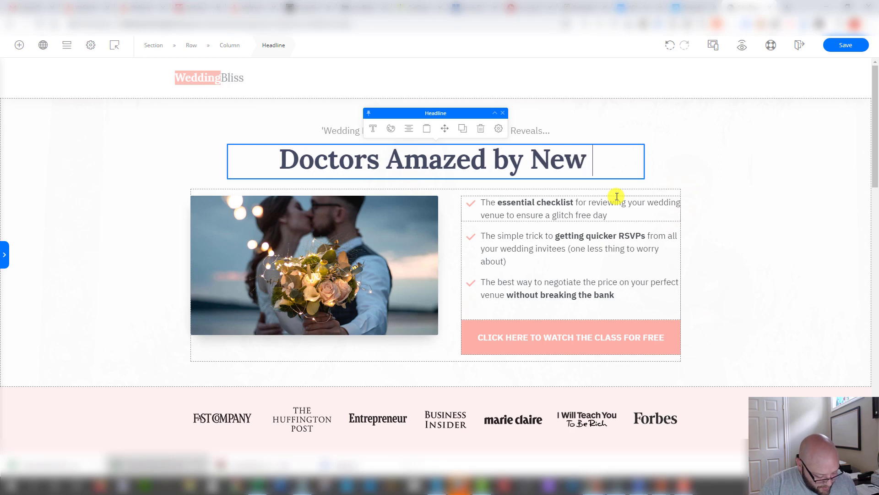
pyautogui.write('Natural')
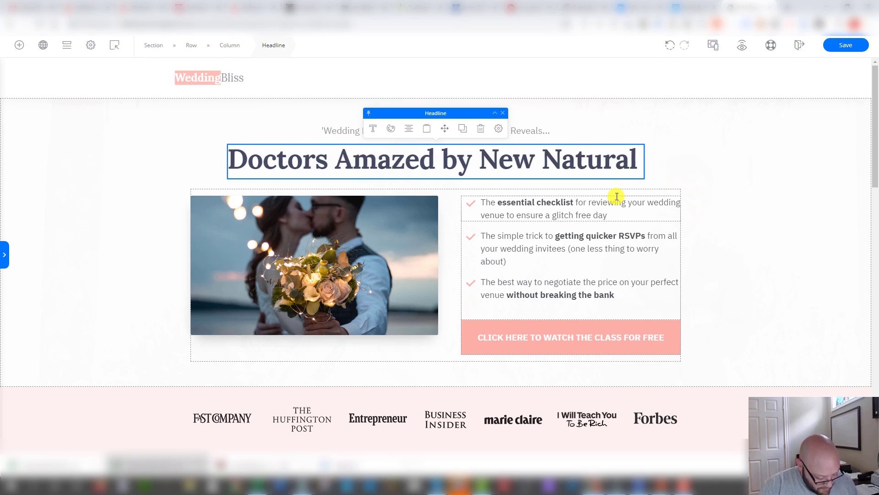
pyautogui.write(' Remedies t')
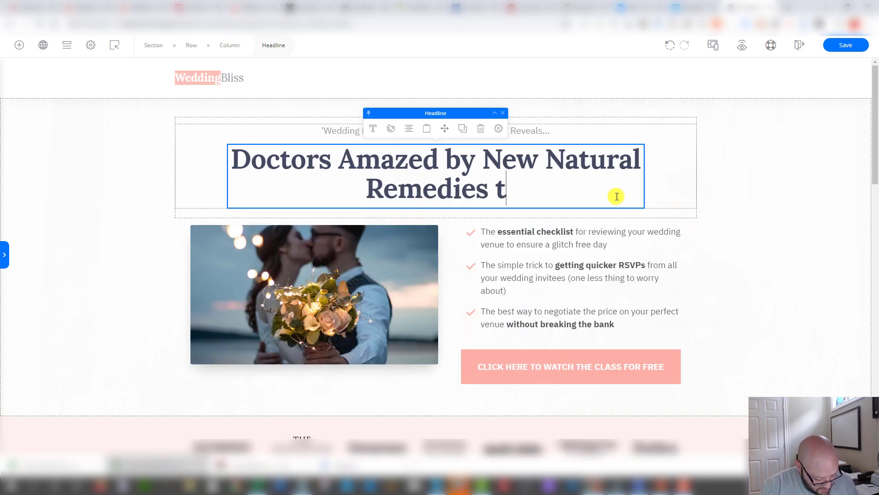
pyautogui.write('o Improve Bl')
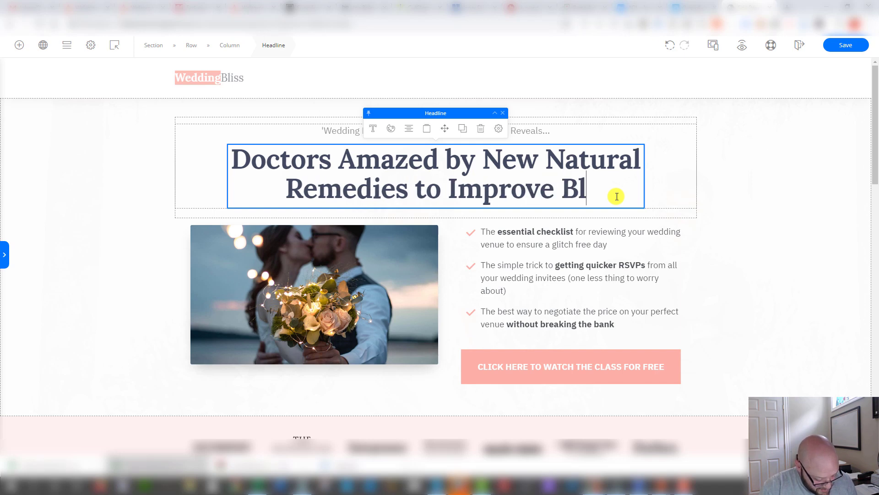
pyautogui.write('ood Pressure...')
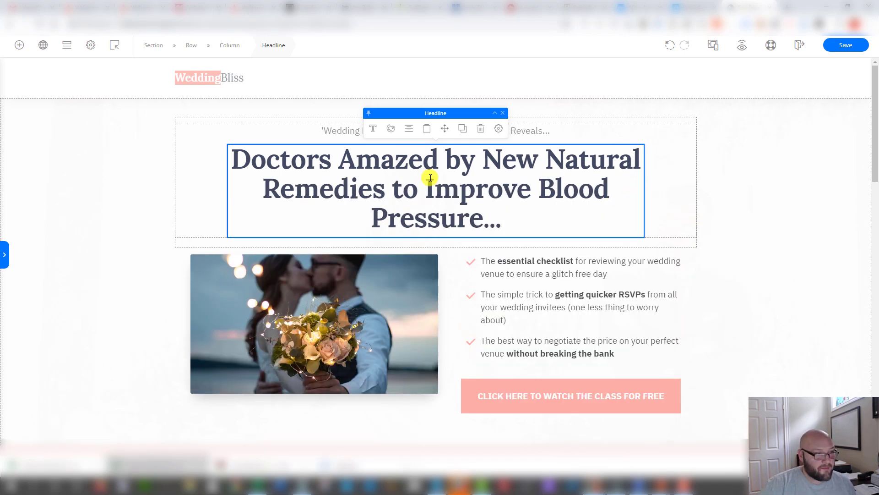
pyautogui.press('BackSpace')
pyautogui.press('BackSpace')
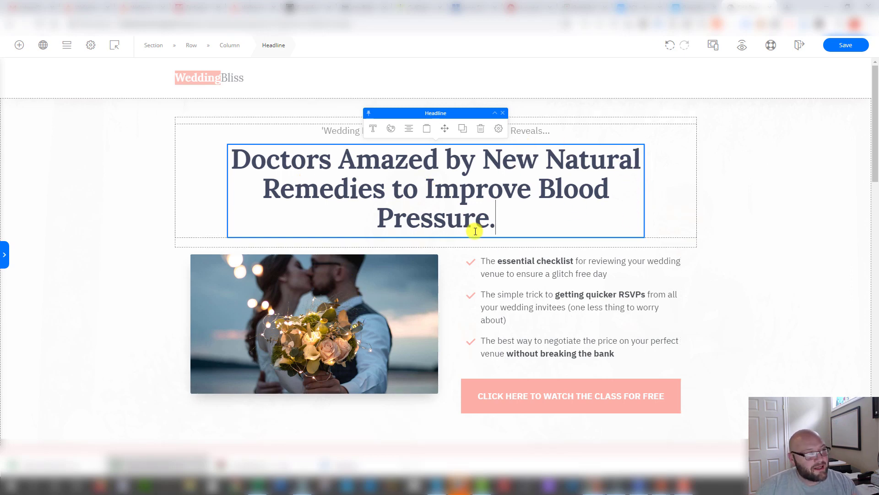
# Step: Delete the row beneath the main headline that holds the wedding video, checklist bullets and call-to-action button
pyautogui.click(389, 323)
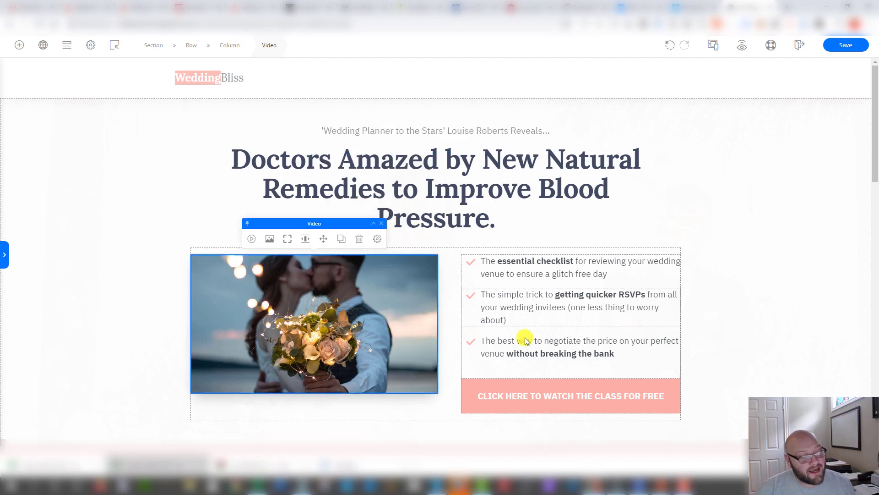
pyautogui.scroll(-4, 526, 340)
pyautogui.scroll(4, 522, 330)
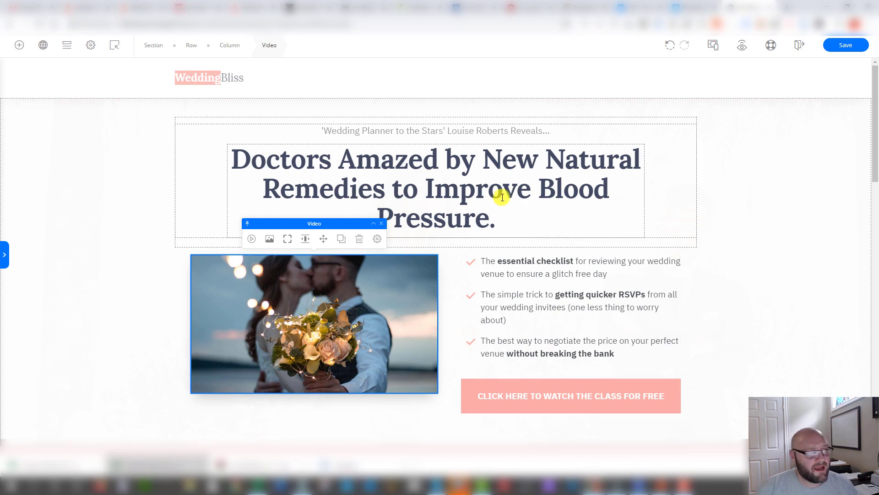
pyautogui.scroll(-8, 532, 321)
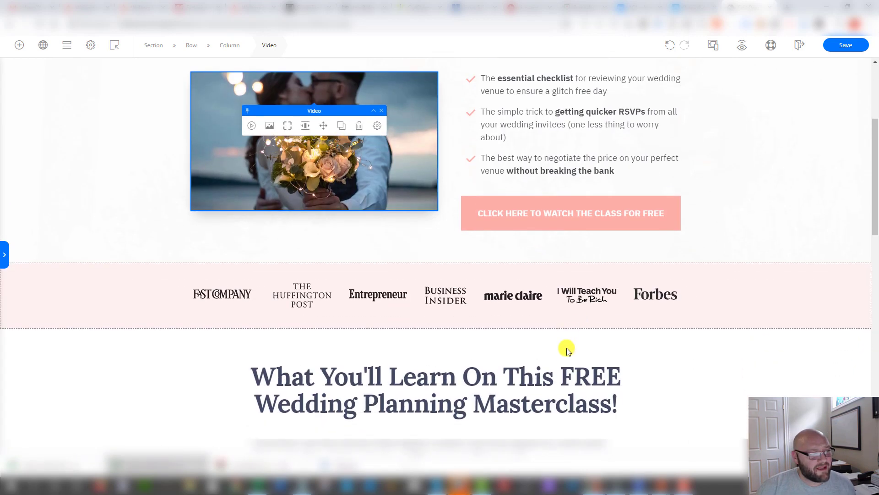
pyautogui.scroll(7, 546, 300)
pyautogui.scroll(-2, 504, 307)
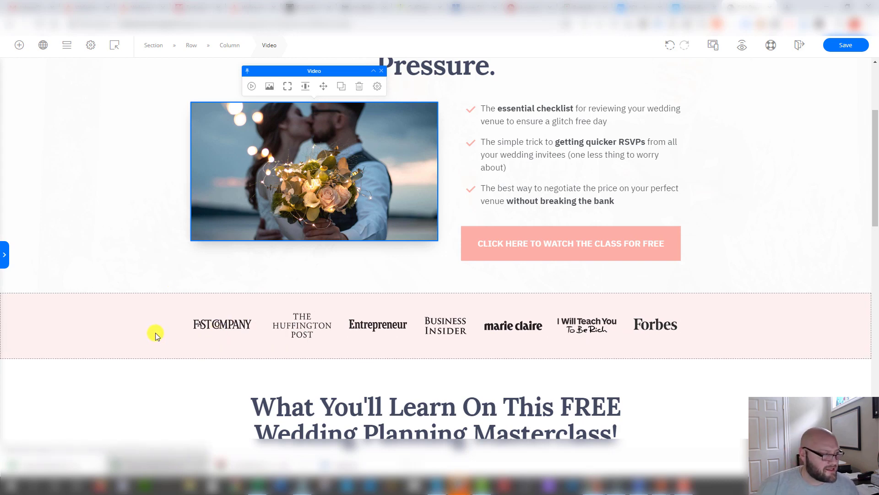
pyautogui.scroll(3, 412, 167)
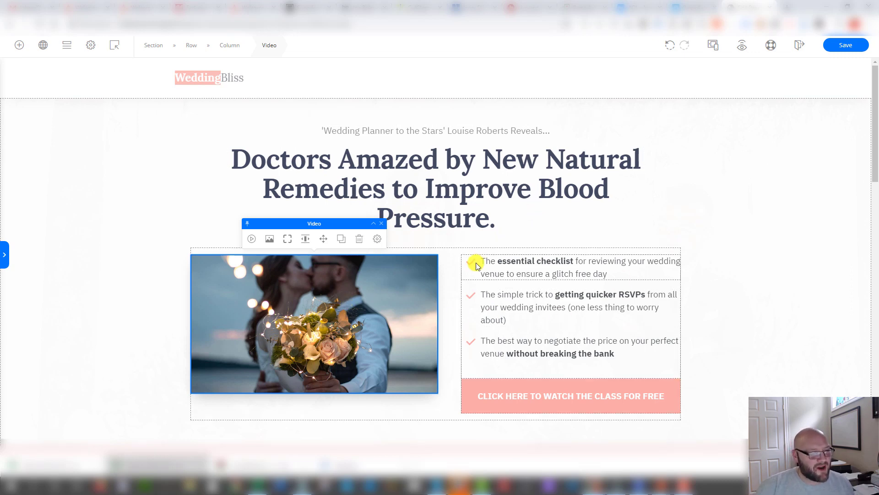
pyautogui.click(445, 249)
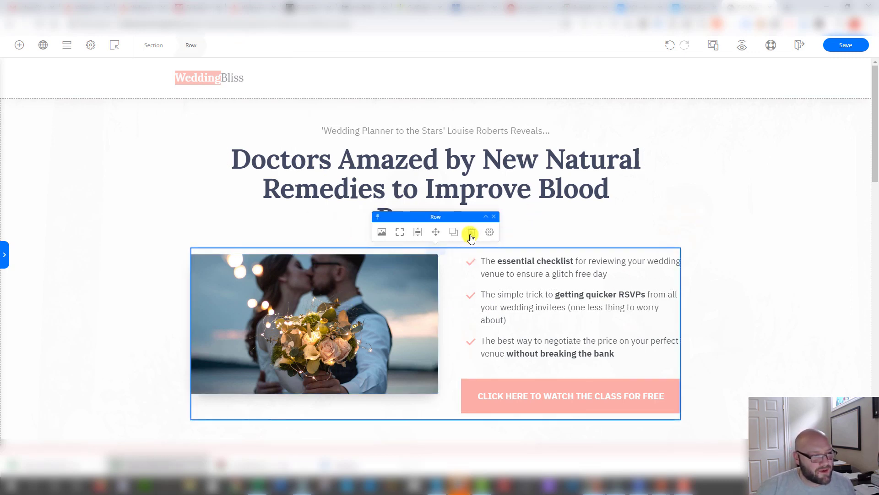
pyautogui.click(471, 236)
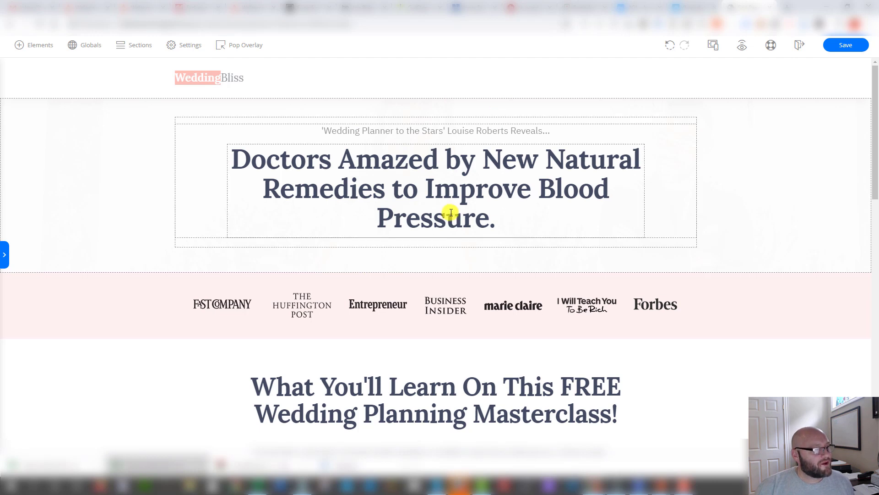
# Step: Replace the WeddingBliss site name in the page header with "HEATLTH Insider"
pyautogui.click(4, 254)
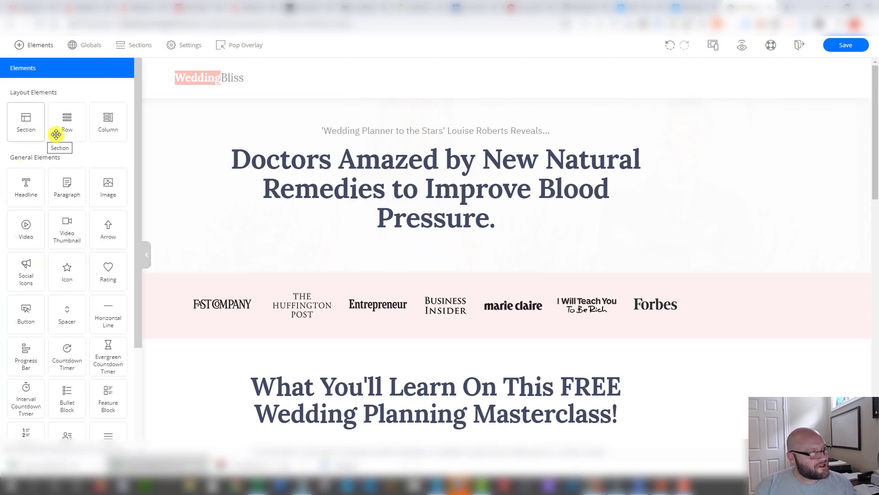
pyautogui.click(233, 78)
pyautogui.moveTo(249, 77); pyautogui.dragTo(174, 77)
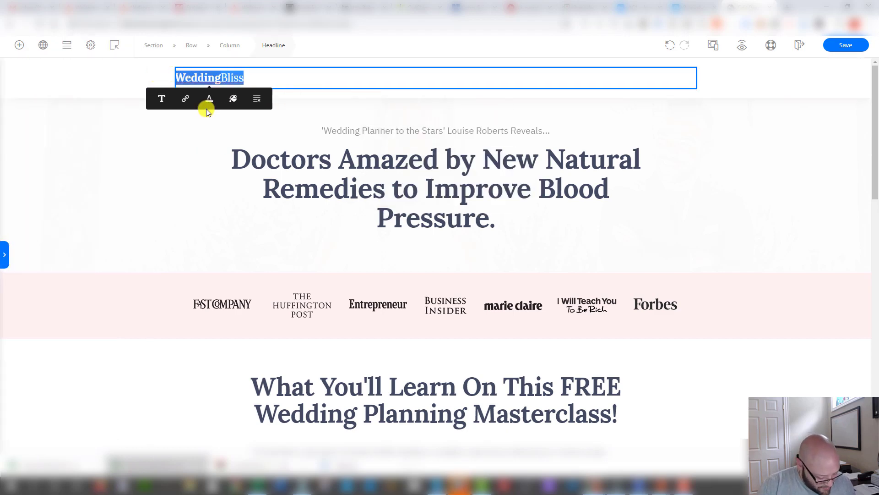
pyautogui.write('HEATLTH Insider')
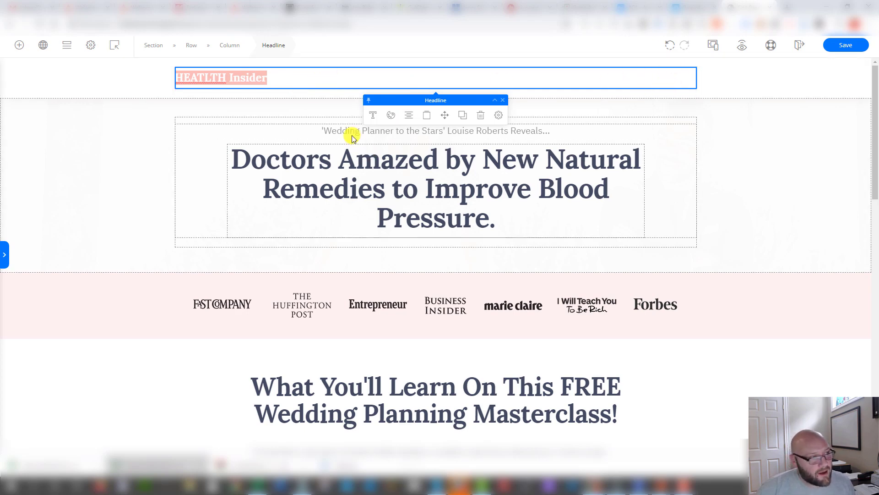
# Step: Replace the wedding planner line above the main headline with "Advertorial"
pyautogui.moveTo(322, 131); pyautogui.dragTo(551, 129)
pyautogui.write('Advertorial')
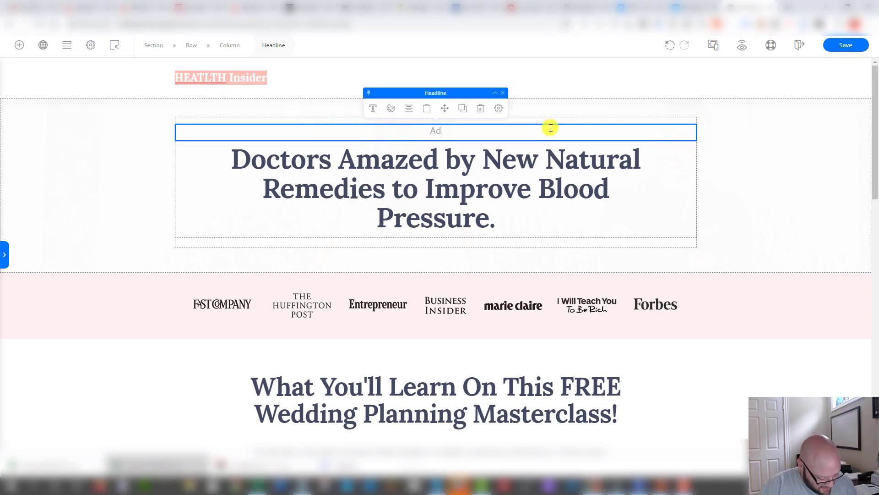
pyautogui.click(463, 215)
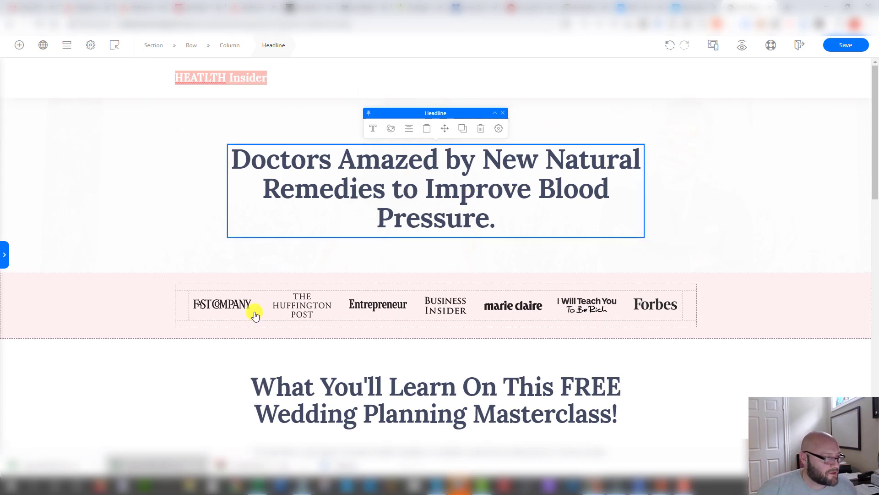
# Step: Review the template down to its footer, then examine the advertisement and medical disclaimer at the end of the Gundry MD advertorial
pyautogui.scroll(-7, 289, 249)
pyautogui.scroll(-2, 348, 256)
pyautogui.scroll(6, 348, 257)
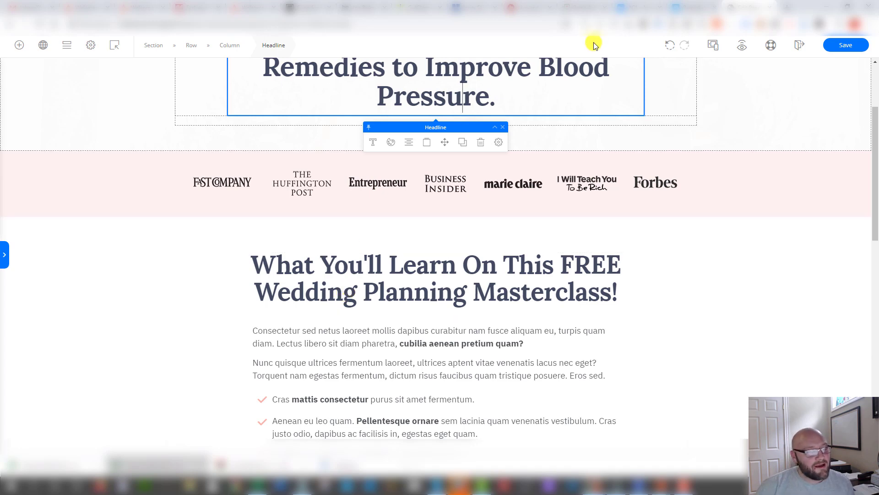
pyautogui.moveTo(874, 120); pyautogui.dragTo(860, 389)
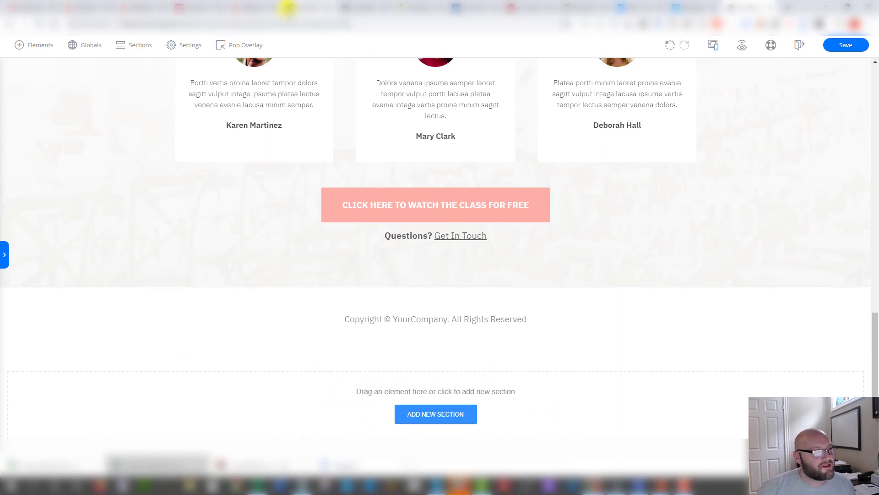
pyautogui.click(298, 7)
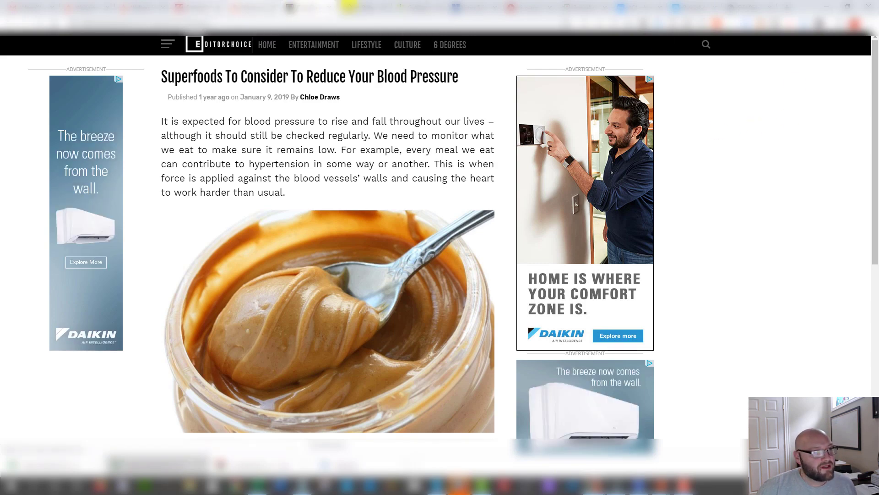
pyautogui.click(414, 8)
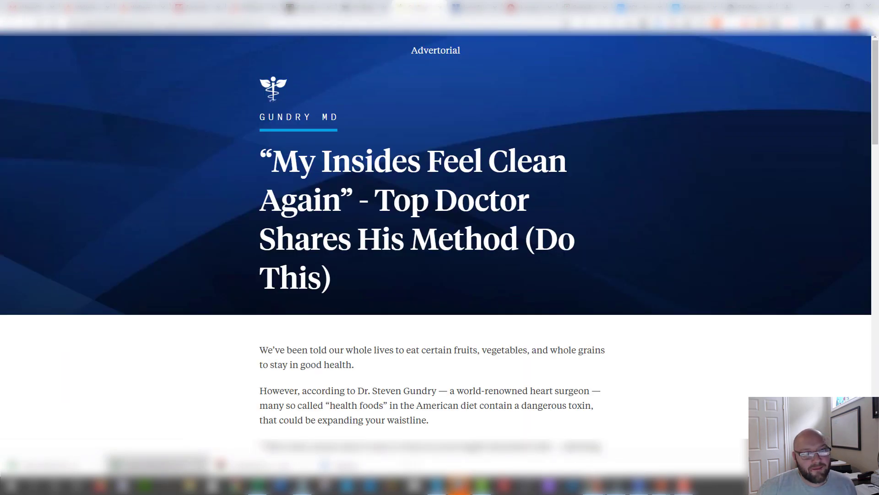
pyautogui.moveTo(869, 92); pyautogui.dragTo(869, 389)
pyautogui.moveTo(322, 309); pyautogui.dragTo(473, 309)
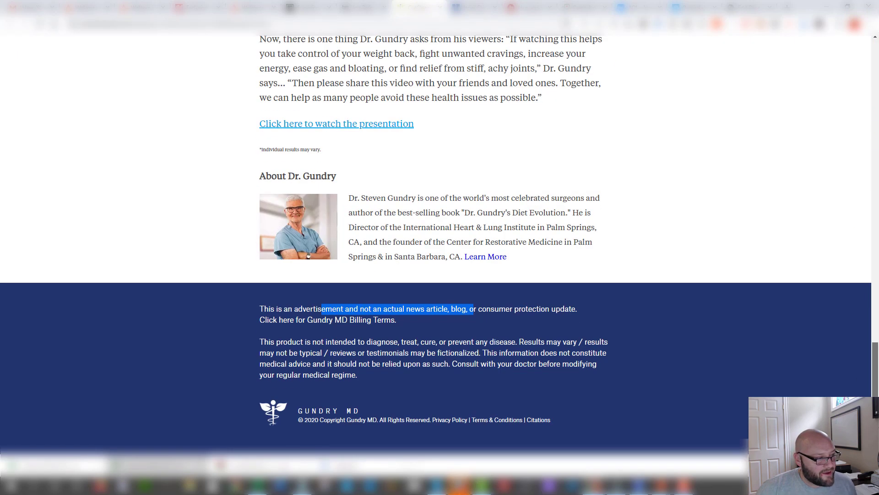
pyautogui.click(307, 308)
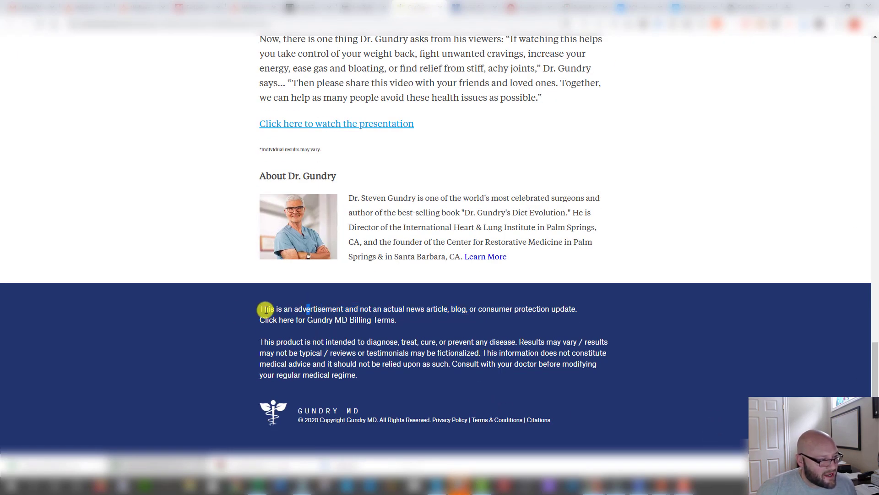
pyautogui.moveTo(264, 306); pyautogui.dragTo(345, 373)
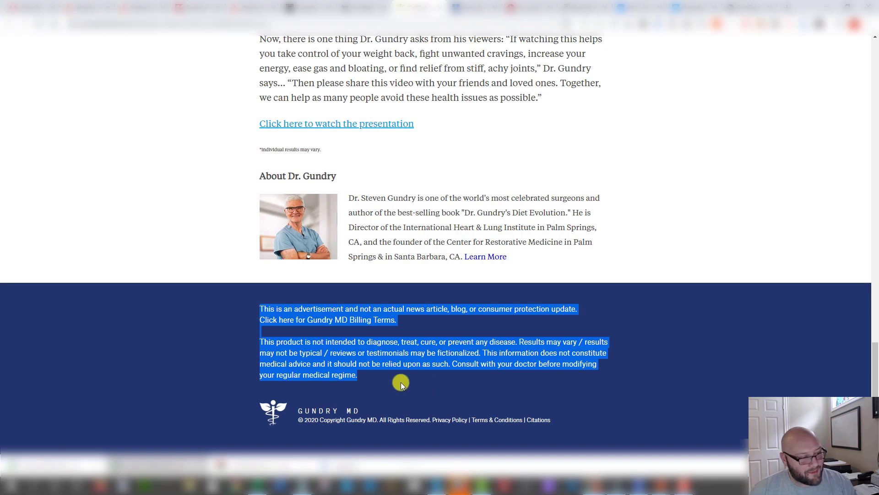
pyautogui.click(331, 326)
pyautogui.scroll(7, 330, 328)
pyautogui.scroll(15, 331, 328)
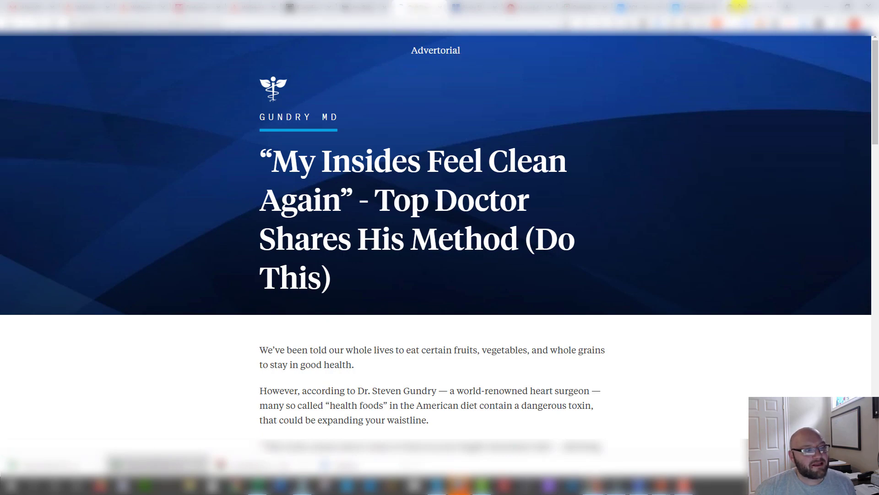
# Step: Back in the OptimizePress page, insert the gymfit-girl image beneath the blood pressure headline and set its width to 600 px
pyautogui.click(747, 7)
pyautogui.scroll(5, 465, 170)
pyautogui.scroll(8, 465, 170)
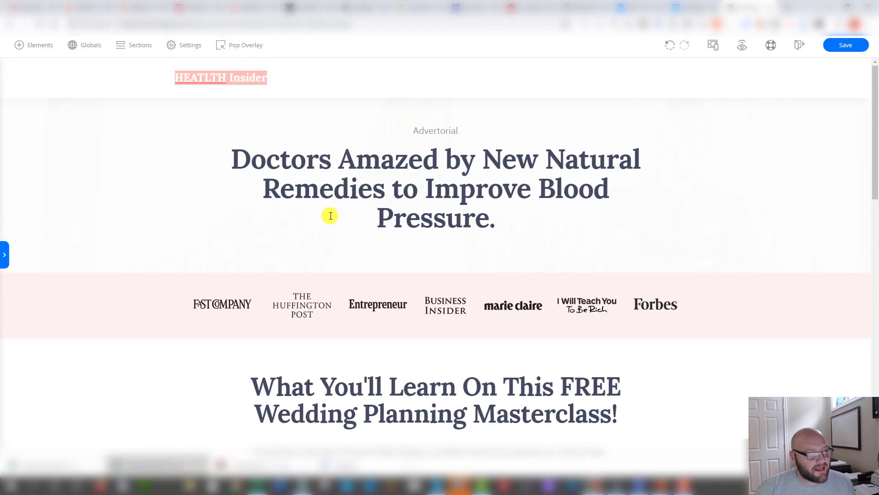
pyautogui.scroll(-5, 343, 250)
pyautogui.scroll(5, 343, 249)
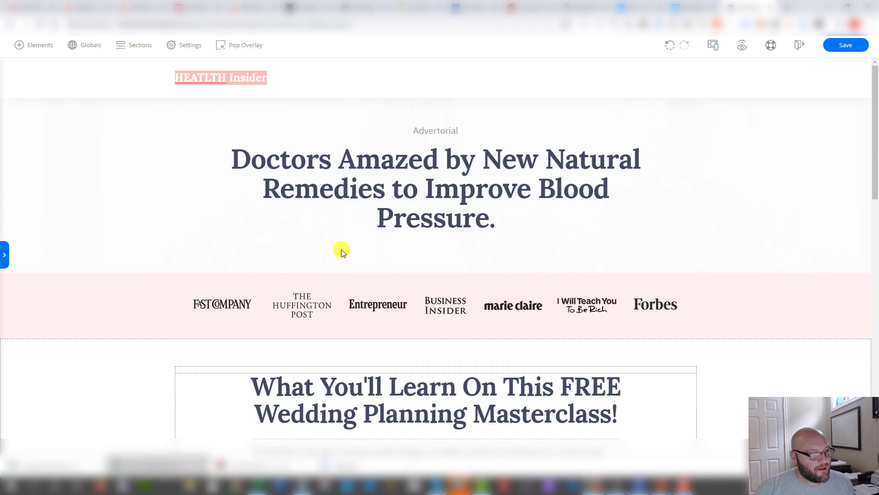
pyautogui.scroll(-3, 343, 252)
pyautogui.scroll(3, 382, 137)
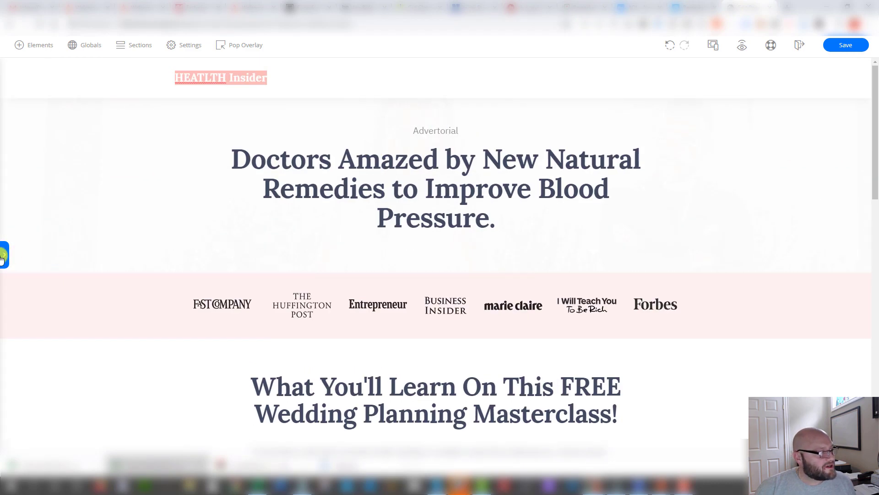
pyautogui.click(3, 257)
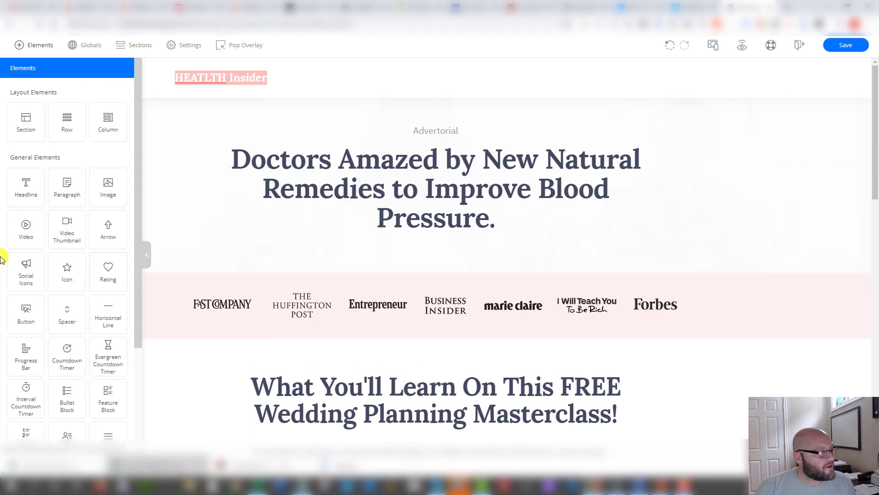
pyautogui.click(109, 187)
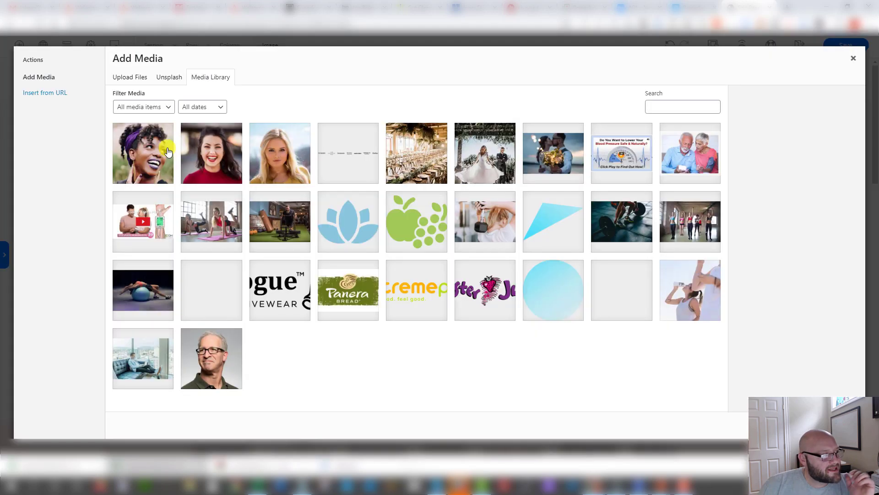
pyautogui.click(263, 247)
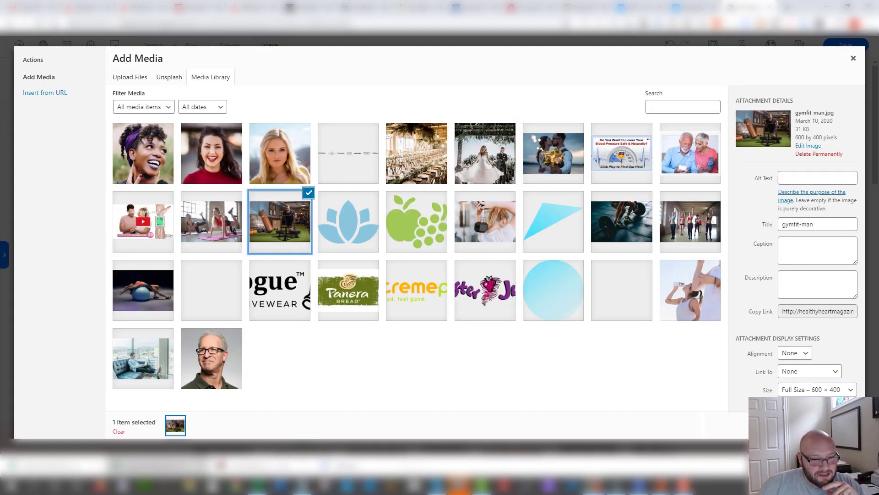
pyautogui.press('Escape')
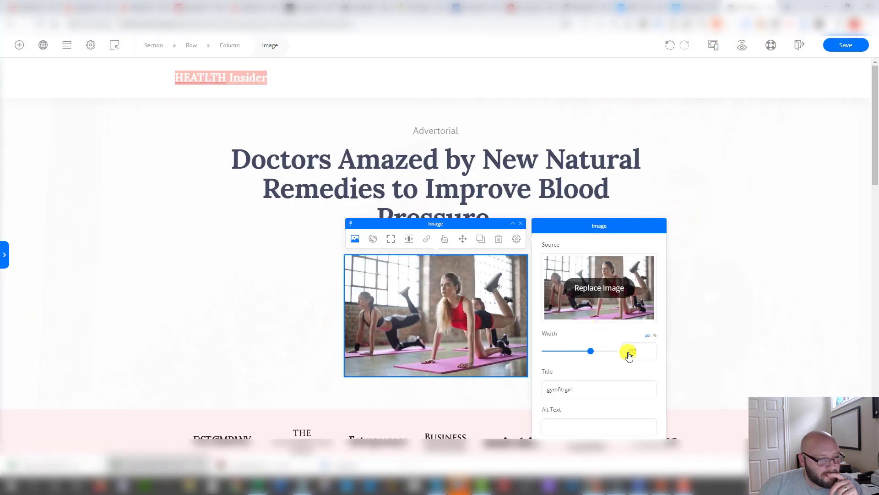
pyautogui.write('600')
pyautogui.click(831, 236)
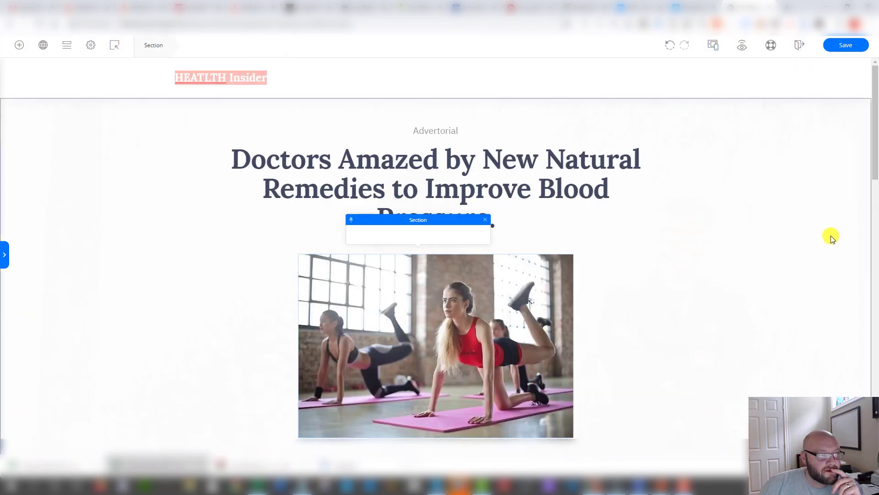
# Step: Select the text of the "What You'll Learn On This FREE Wedding Planning Masterclass!" heading below the media logos
pyautogui.scroll(-2, 278, 251)
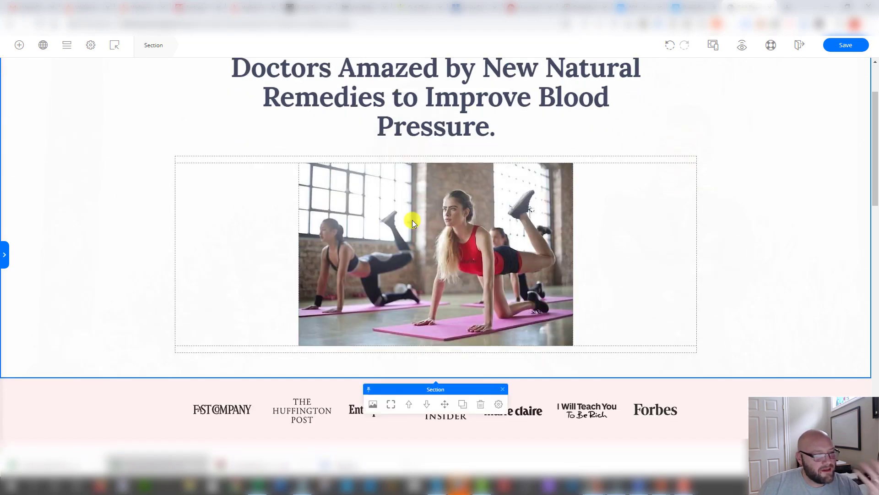
pyautogui.scroll(-2, 344, 228)
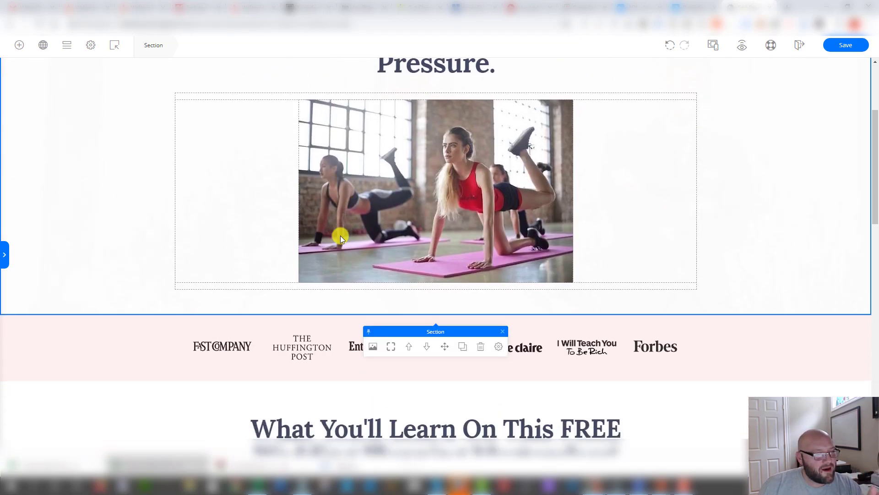
pyautogui.scroll(-3, 687, 298)
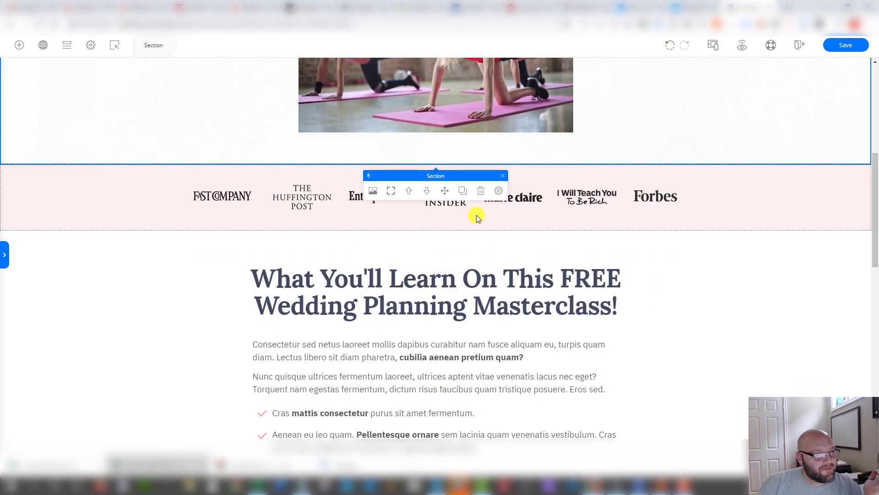
pyautogui.scroll(-1, 495, 220)
pyautogui.scroll(-1, 513, 225)
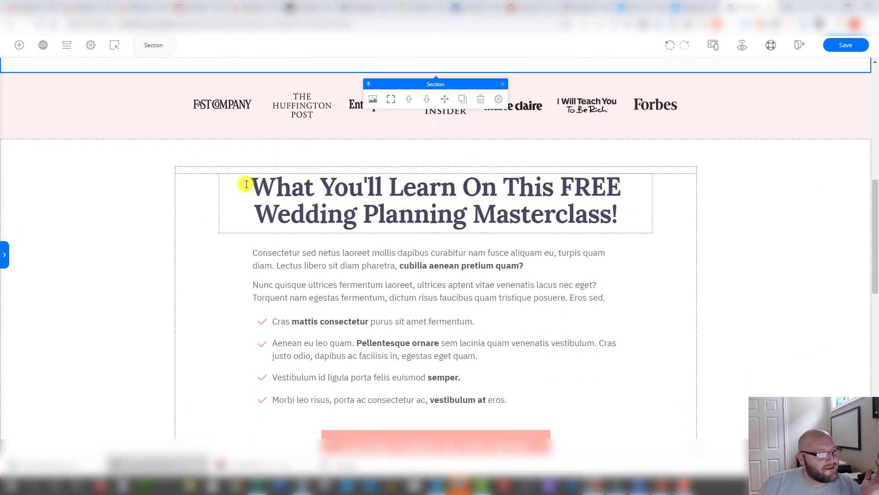
pyautogui.moveTo(247, 184); pyautogui.dragTo(605, 222)
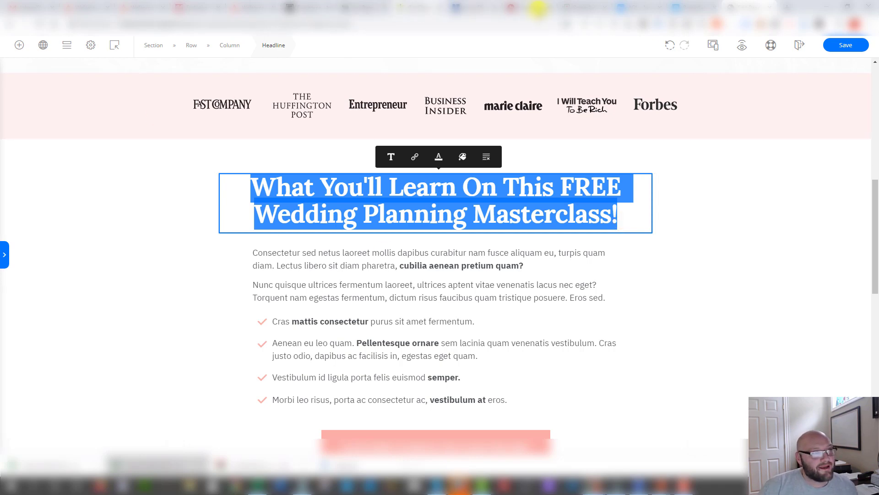
# Step: Switch to the Barx Buddy advertorial and examine its headline, lead image, dated opening line and introductory paragraphs
pyautogui.click(518, 7)
pyautogui.click(567, 7)
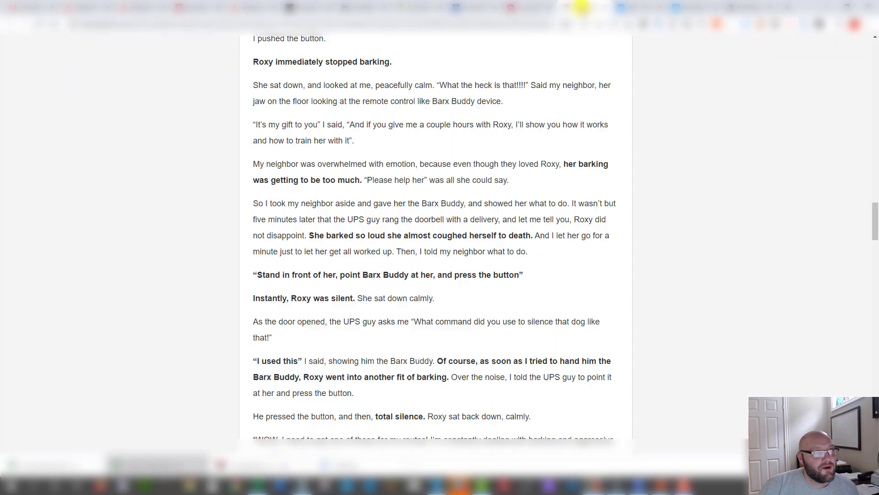
pyautogui.scroll(10, 422, 138)
pyautogui.scroll(15, 422, 138)
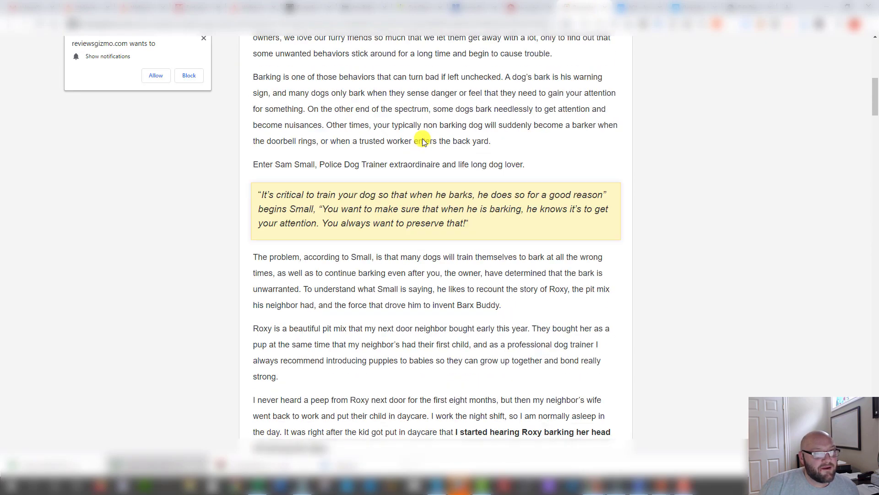
pyautogui.scroll(-5, 422, 138)
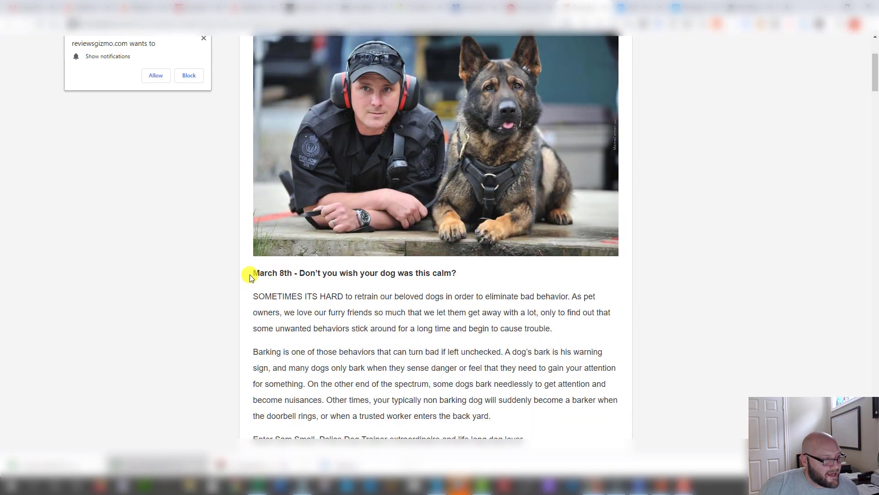
pyautogui.moveTo(250, 277); pyautogui.dragTo(485, 274)
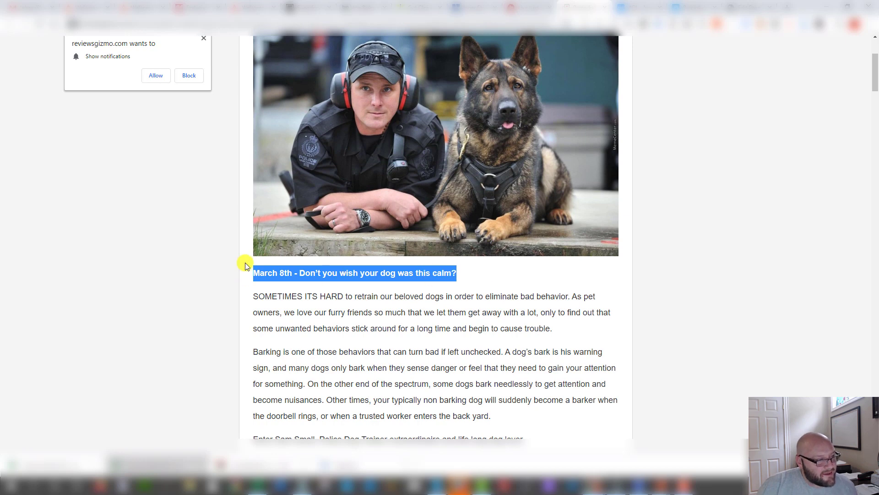
pyautogui.click(300, 274)
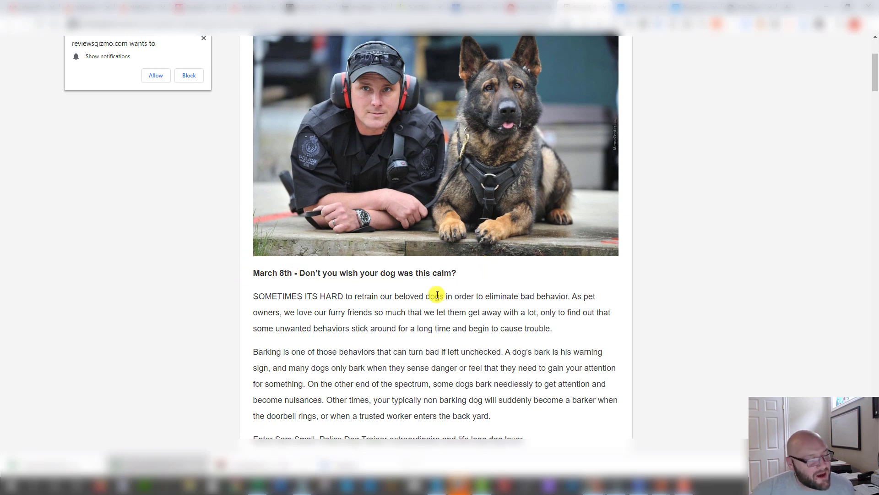
pyautogui.scroll(3, 437, 295)
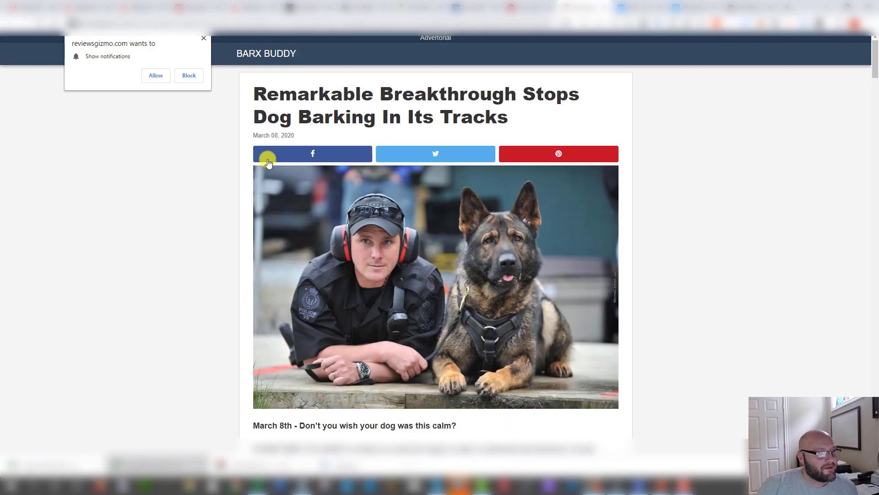
pyautogui.scroll(-8, 387, 249)
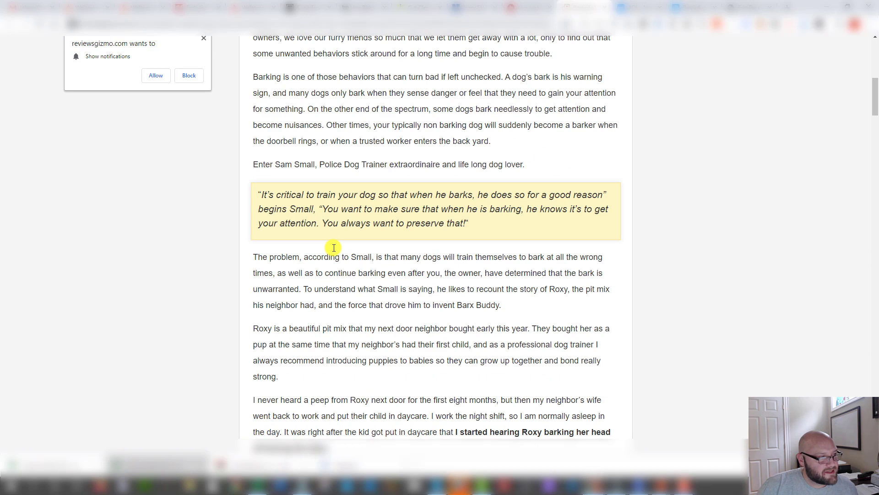
pyautogui.scroll(5, 333, 246)
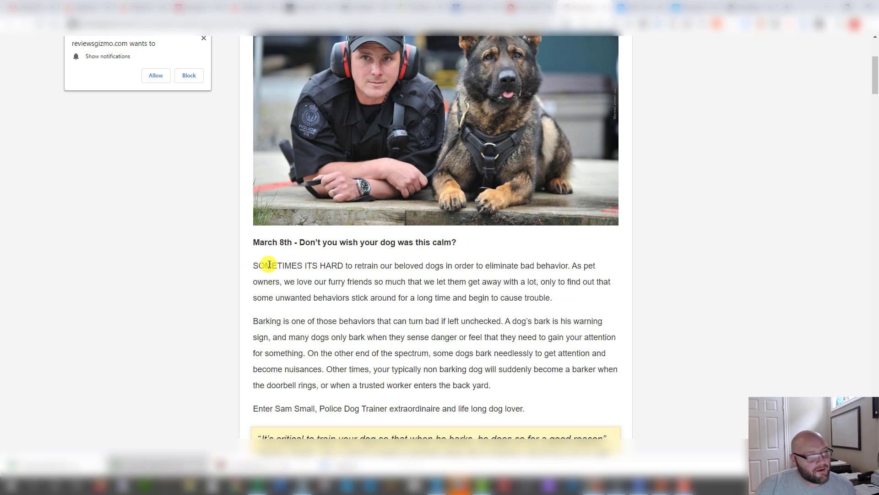
pyautogui.moveTo(319, 265); pyautogui.dragTo(350, 358)
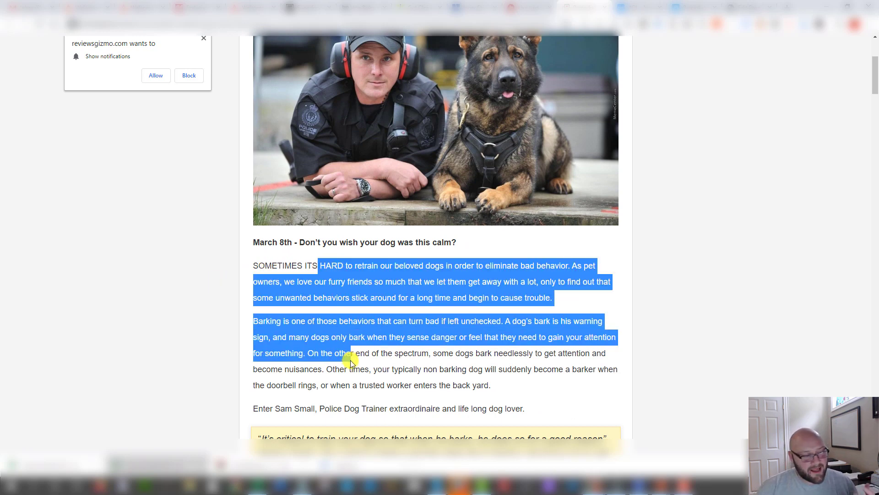
# Step: Read the Barx Buddy dog trainer story through to the product explanation, examining its quote boxes, product images and in-text links
pyautogui.scroll(-10, 373, 389)
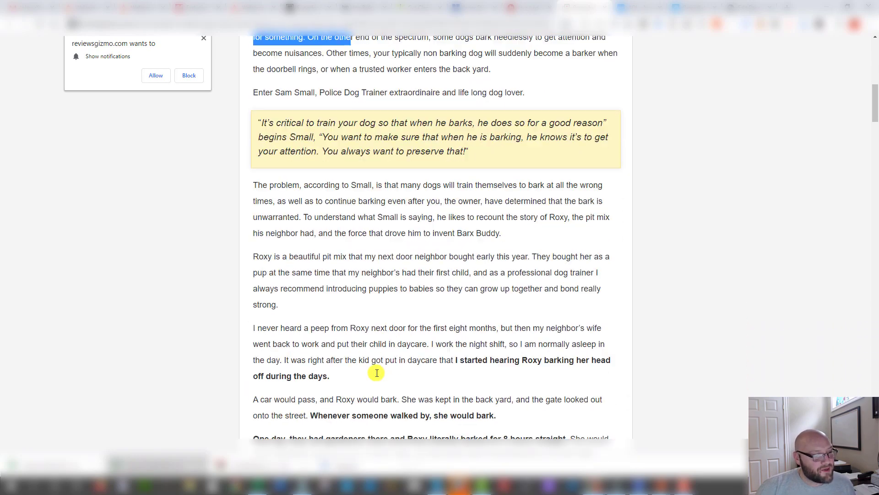
pyautogui.scroll(-12, 377, 372)
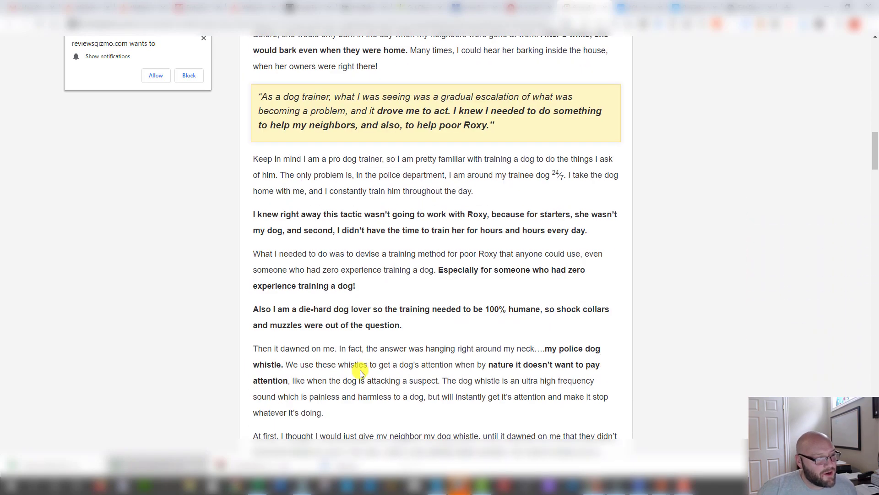
pyautogui.scroll(-15, 360, 370)
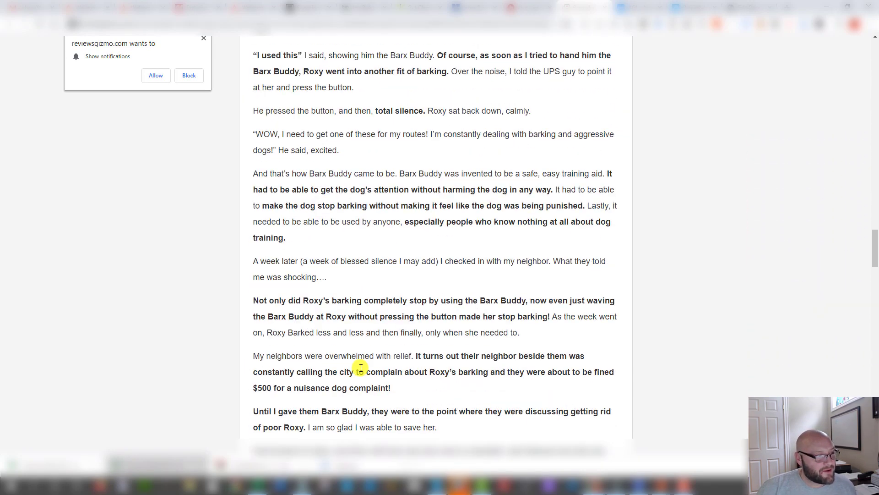
pyautogui.scroll(15, 361, 368)
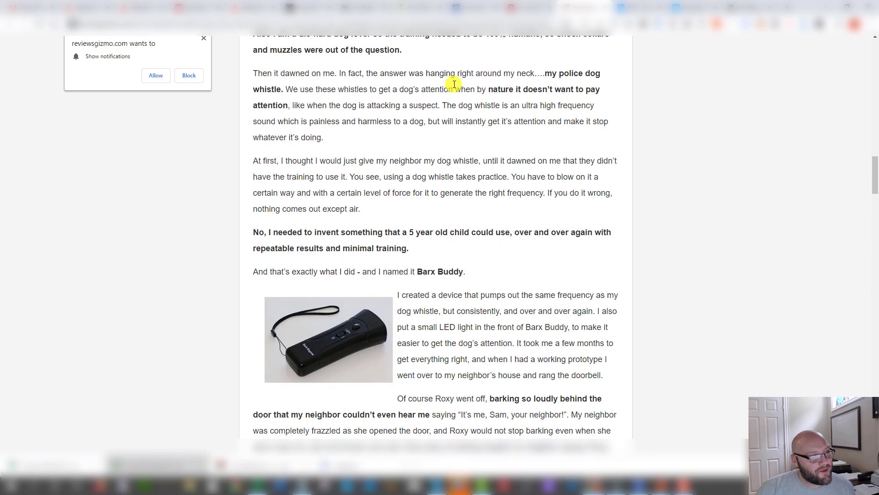
pyautogui.scroll(-9, 457, 282)
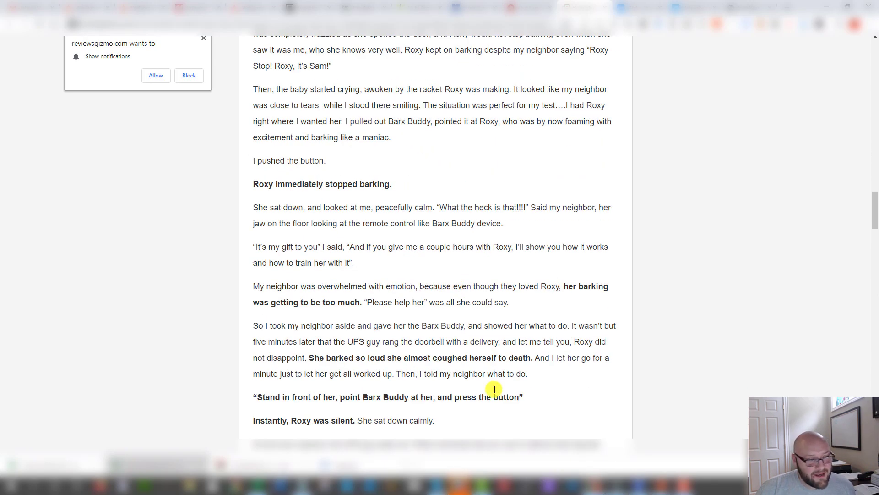
pyautogui.scroll(-9, 494, 389)
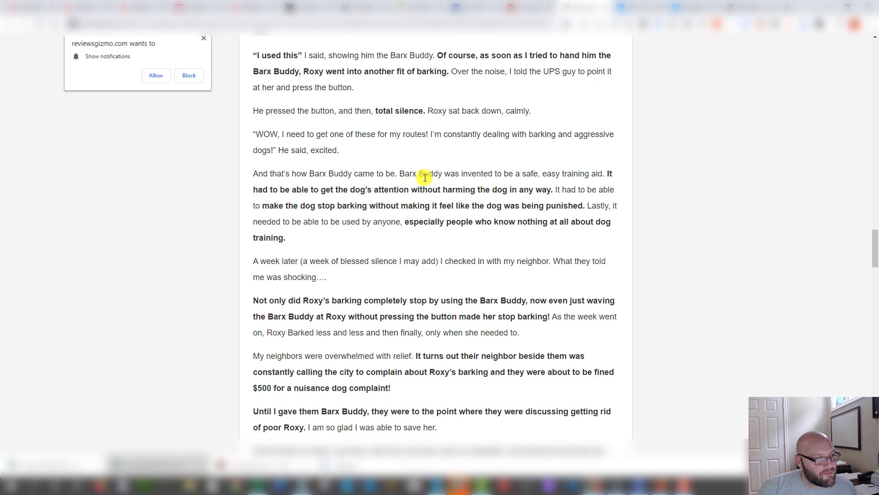
pyautogui.scroll(-10, 420, 256)
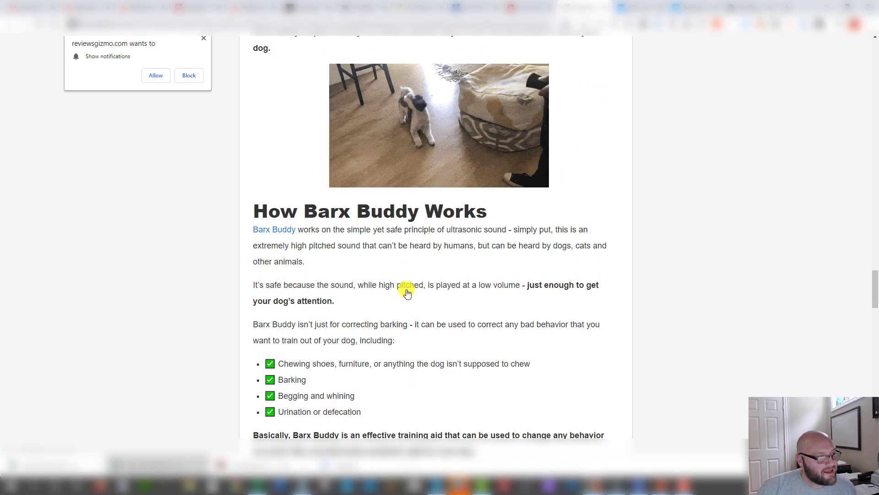
pyautogui.scroll(1, 406, 289)
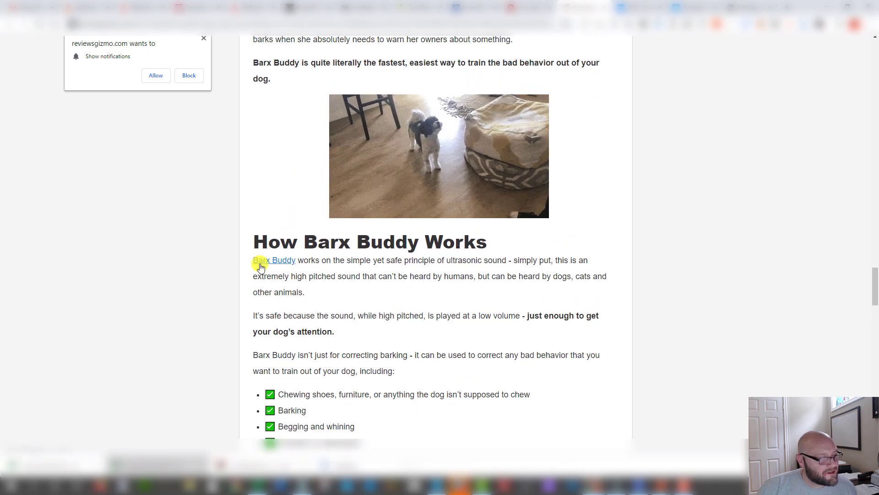
pyautogui.scroll(-8, 472, 253)
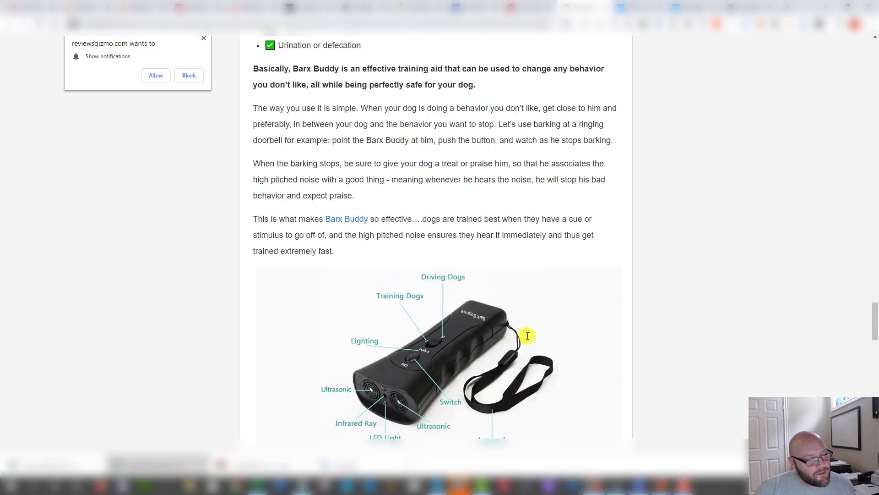
pyautogui.scroll(-15, 528, 336)
pyautogui.scroll(11, 528, 335)
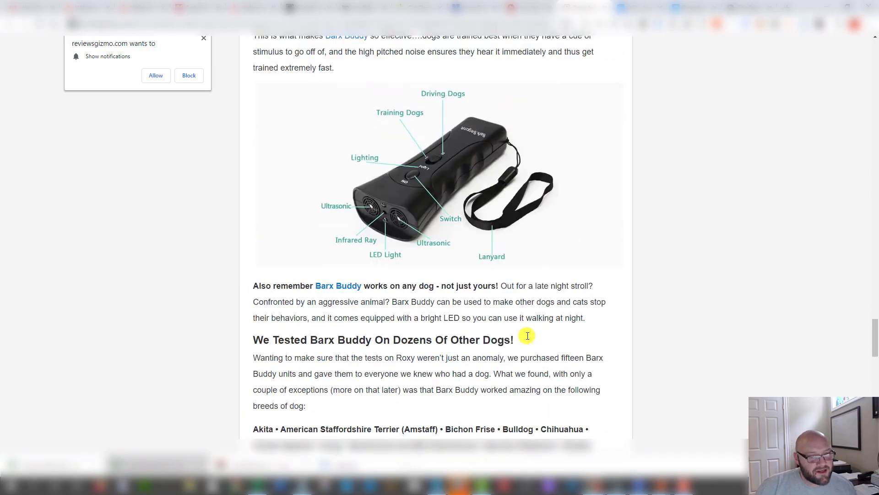
pyautogui.scroll(15, 528, 336)
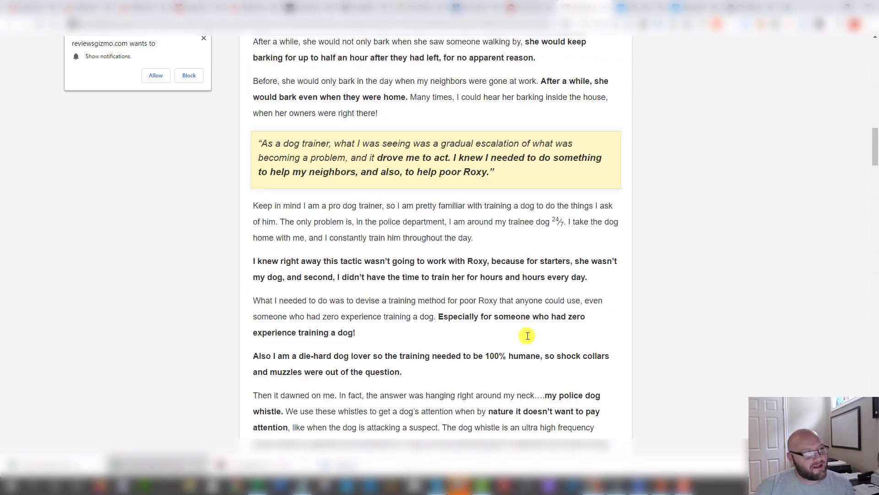
pyautogui.scroll(15, 528, 335)
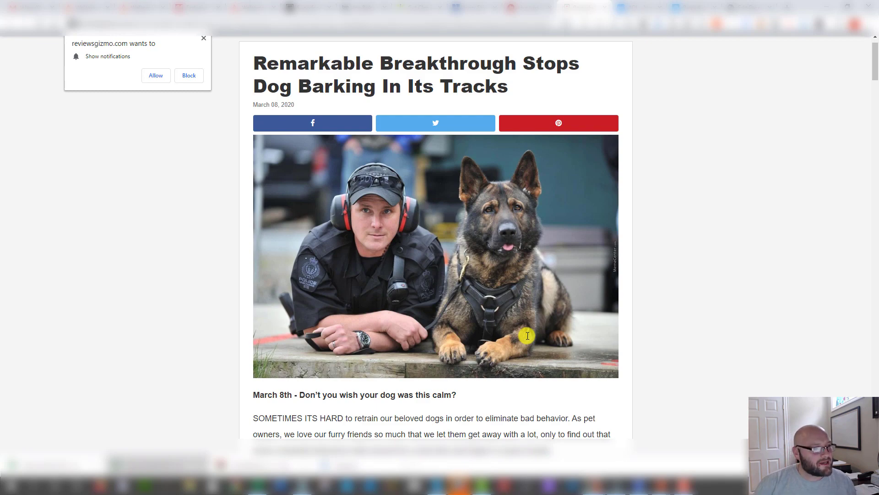
# Step: Examine how the Barx Buddy advertorial moves from its introduction through "How Barx Buddy Works" to the "Where Can You Get Barx Buddy?" offer section
pyautogui.scroll(-7, 528, 336)
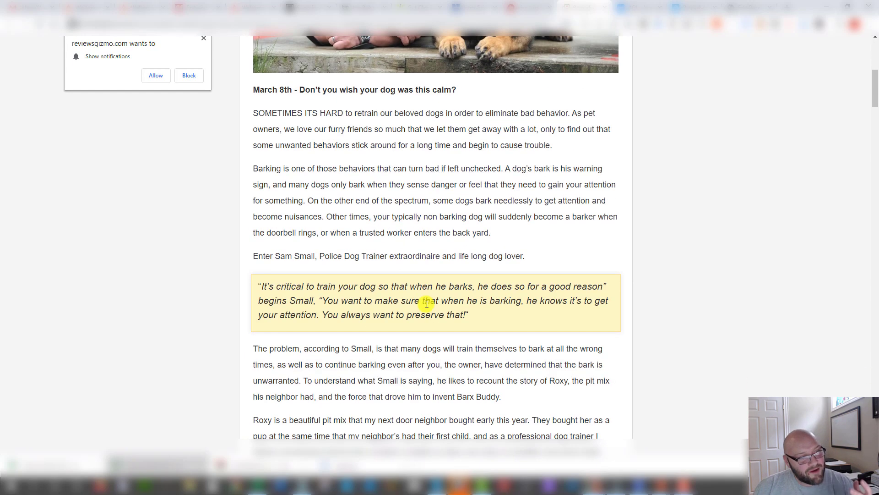
pyautogui.scroll(-1, 438, 273)
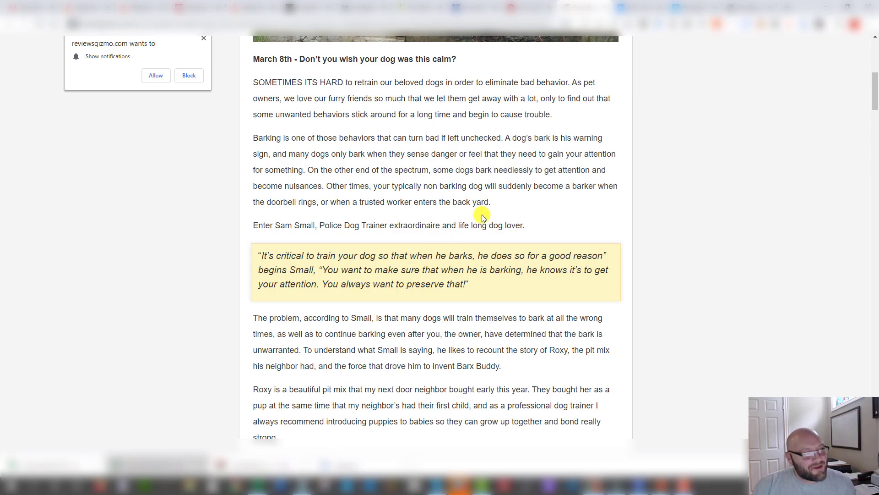
pyautogui.scroll(-20, 482, 217)
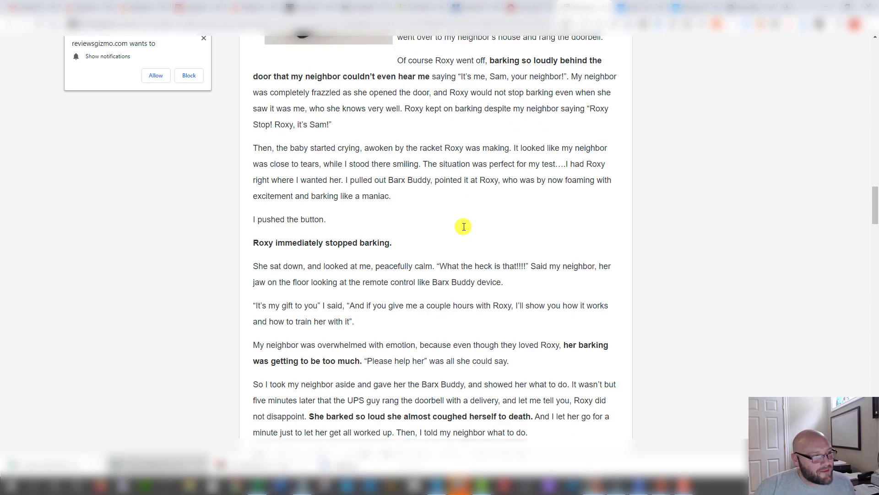
pyautogui.scroll(-20, 464, 226)
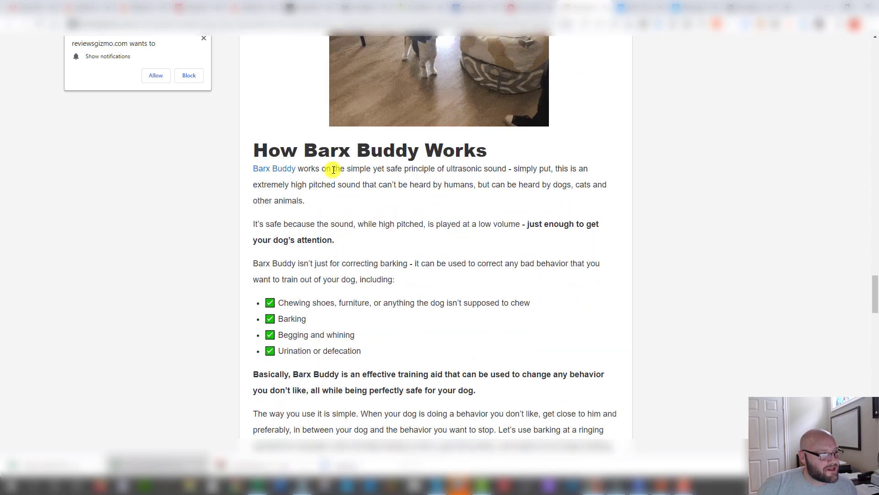
pyautogui.moveTo(268, 151); pyautogui.dragTo(491, 153)
pyautogui.scroll(-1, 468, 216)
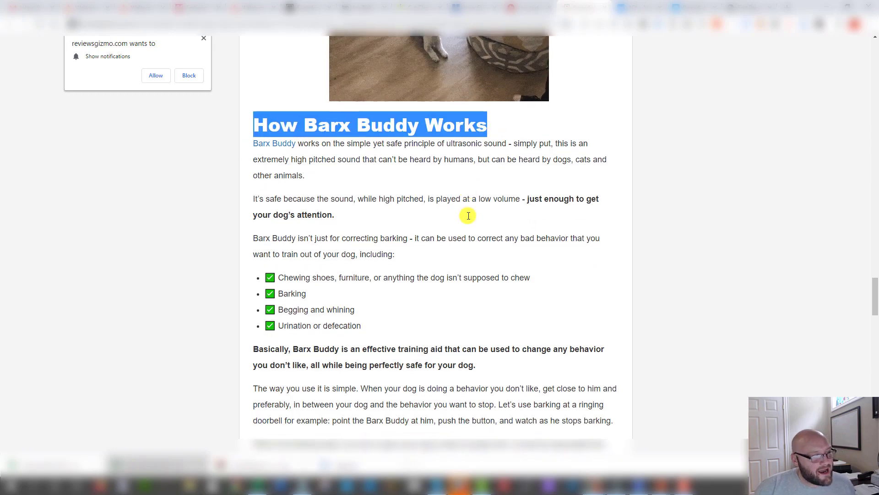
pyautogui.scroll(-20, 469, 216)
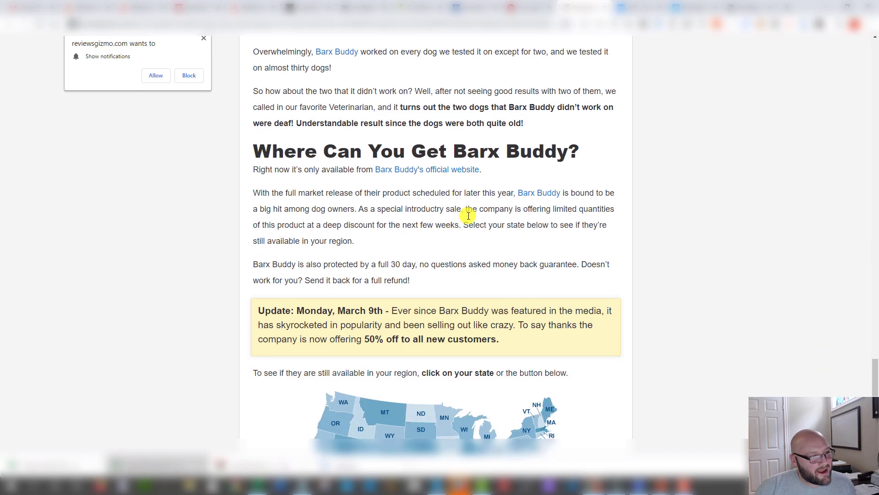
pyautogui.scroll(-3, 469, 215)
pyautogui.scroll(4, 469, 215)
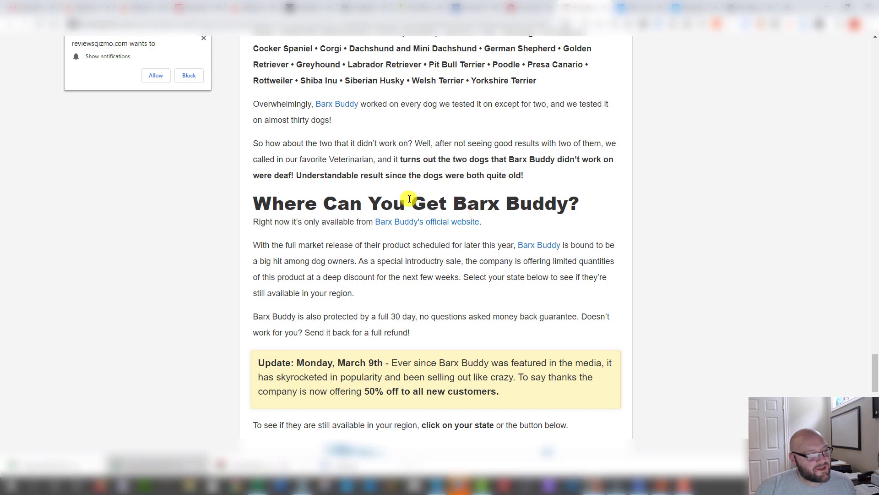
pyautogui.scroll(-7, 405, 196)
pyautogui.scroll(5, 376, 260)
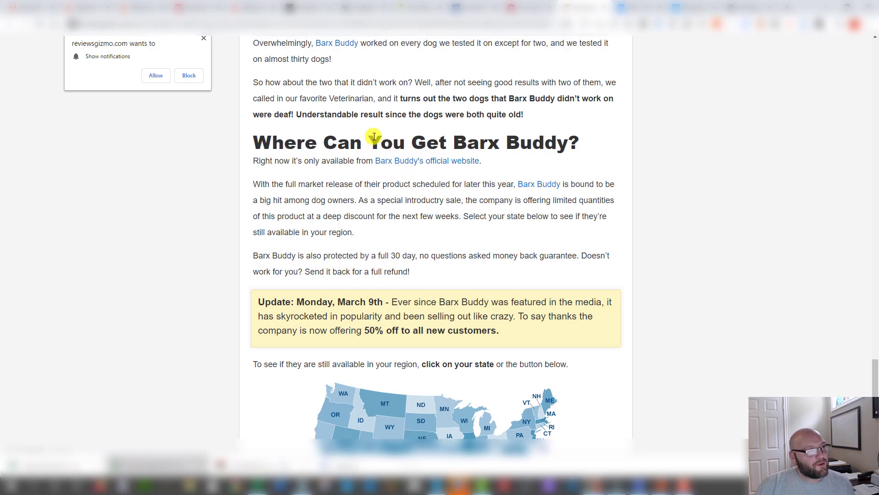
pyautogui.scroll(7, 285, 150)
pyautogui.scroll(-3, 403, 142)
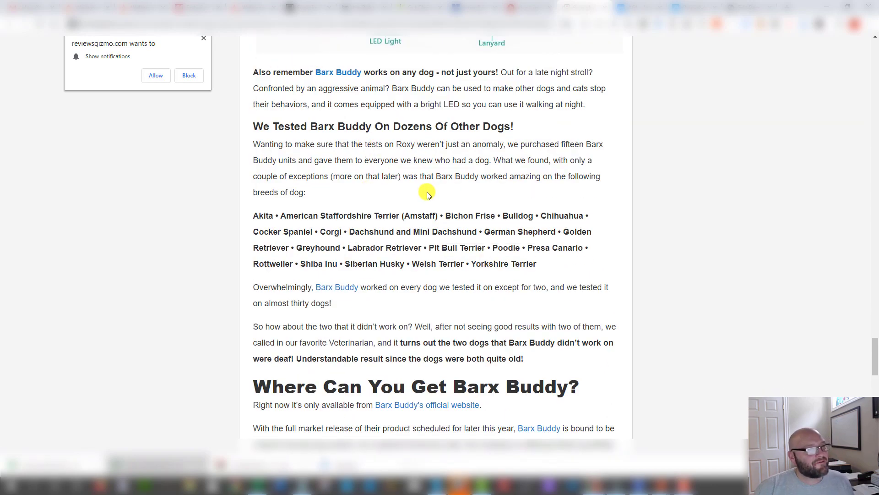
# Step: Return to the OptimizePress page and review the template from the bullet list through the testimonials to the copyright footer
pyautogui.scroll(20, 426, 192)
pyautogui.scroll(10, 424, 195)
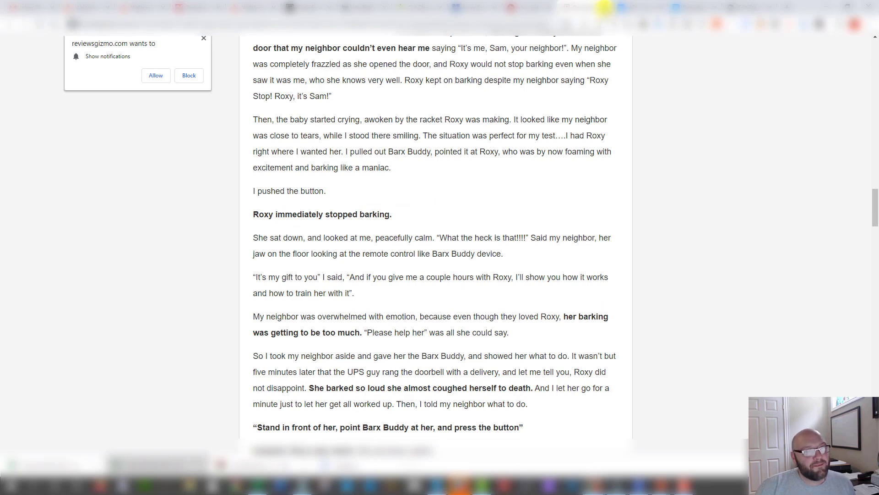
pyautogui.click(605, 7)
pyautogui.click(694, 7)
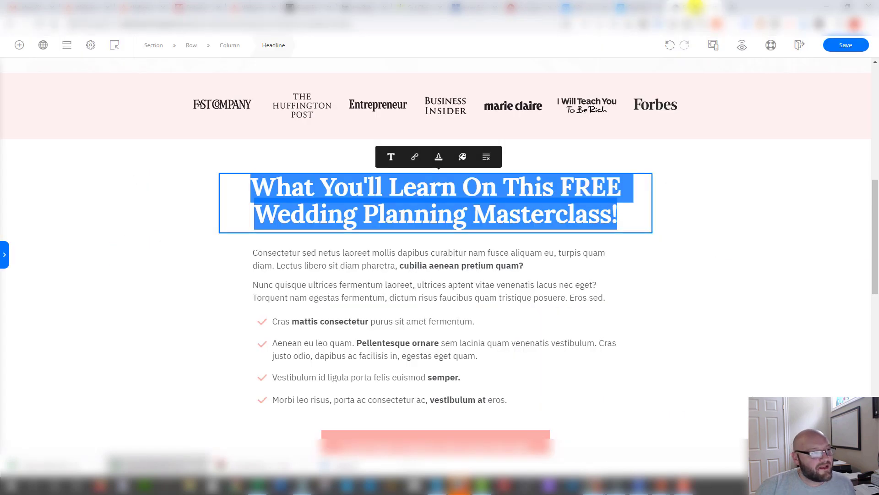
pyautogui.scroll(-5, 334, 232)
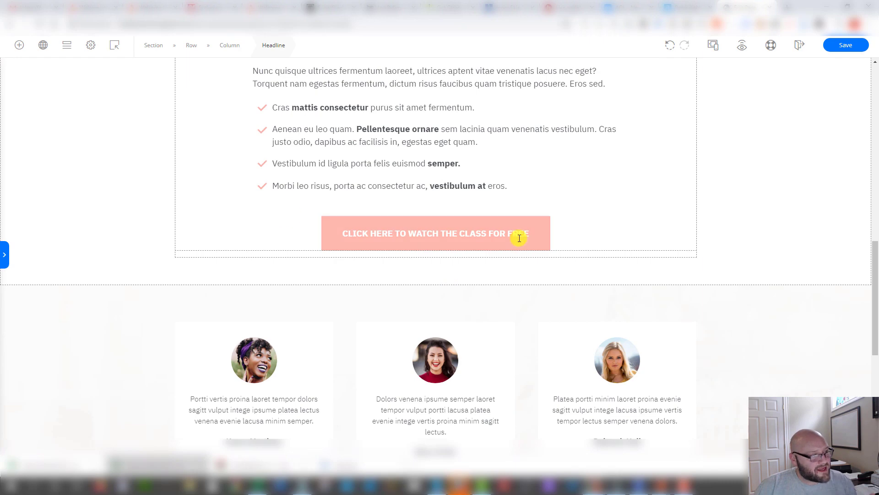
pyautogui.scroll(-5, 366, 231)
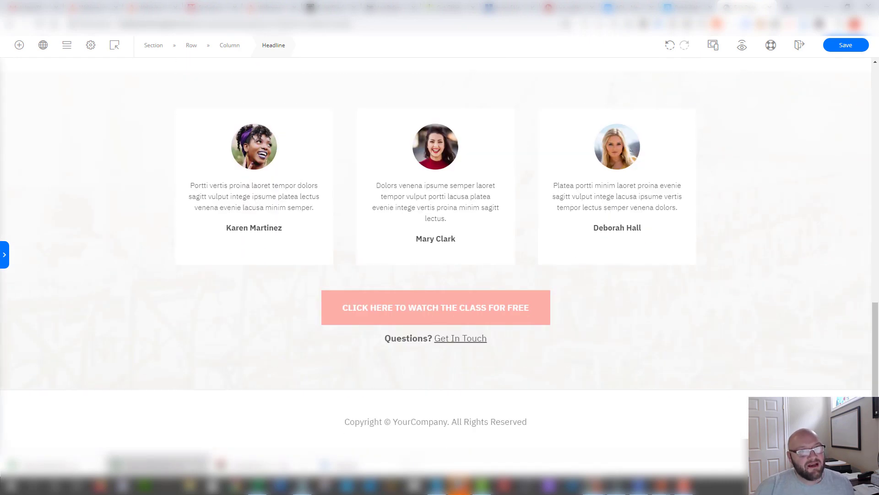
pyautogui.scroll(-3, 389, 287)
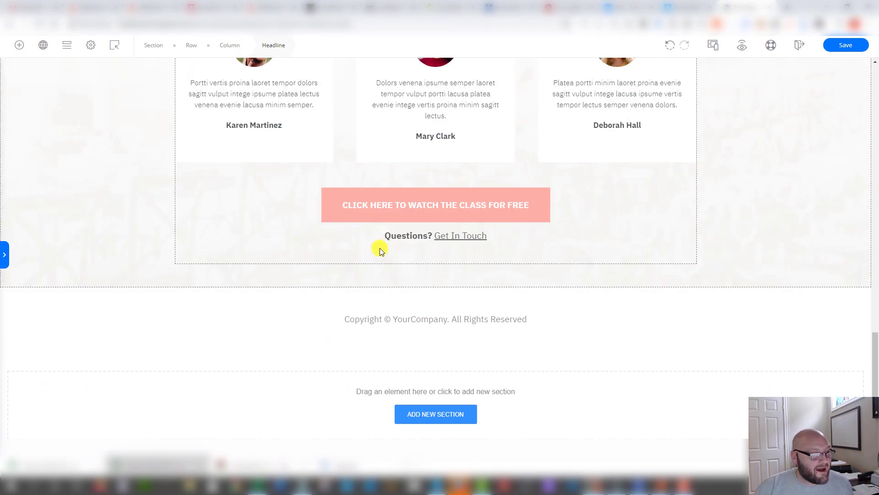
# Step: Leave the page editor and load the Powerhouse Affiliate membership page at powerhouseaffiliate.com/secure/member in the browser
pyautogui.scroll(15, 379, 249)
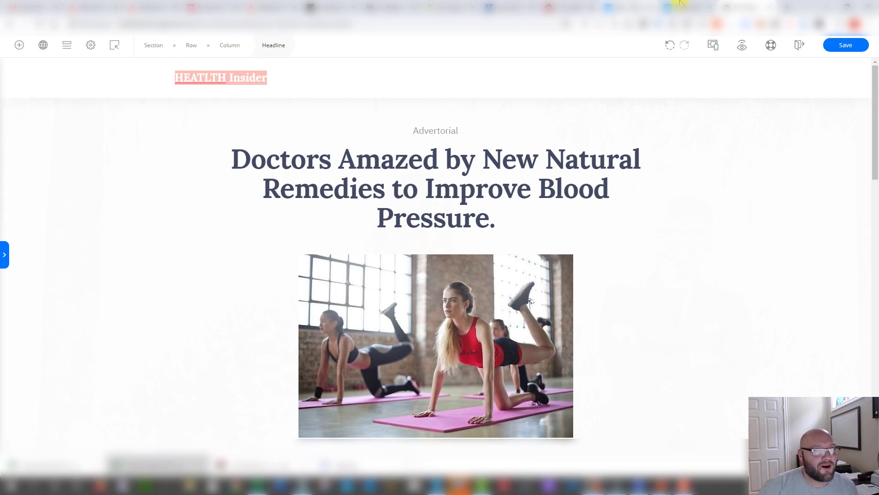
pyautogui.click(788, 7)
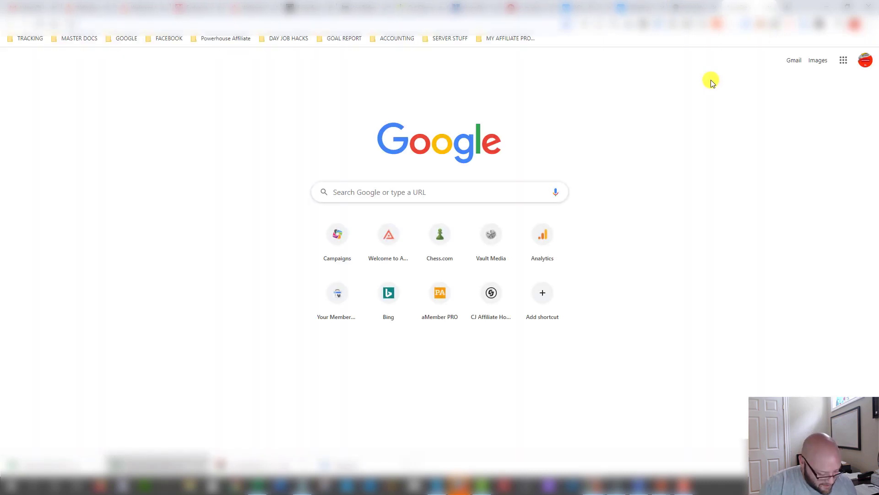
pyautogui.write('powerhouseaffiliate.c')
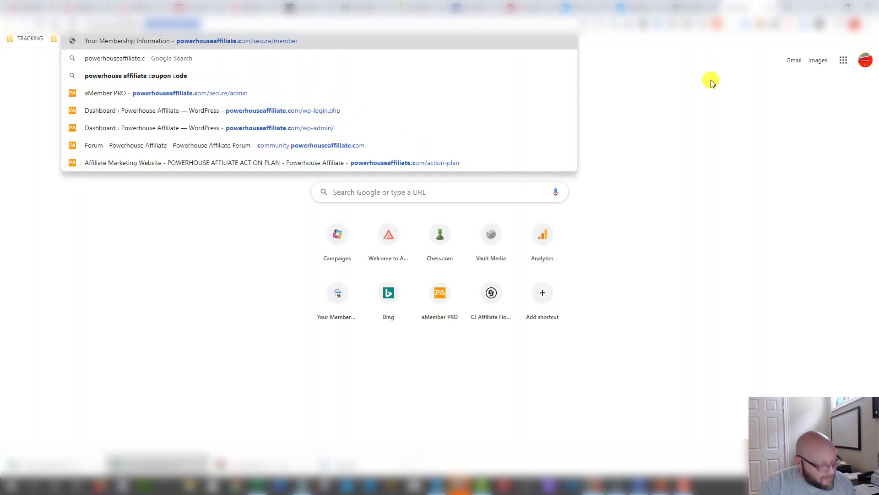
pyautogui.press('Return')
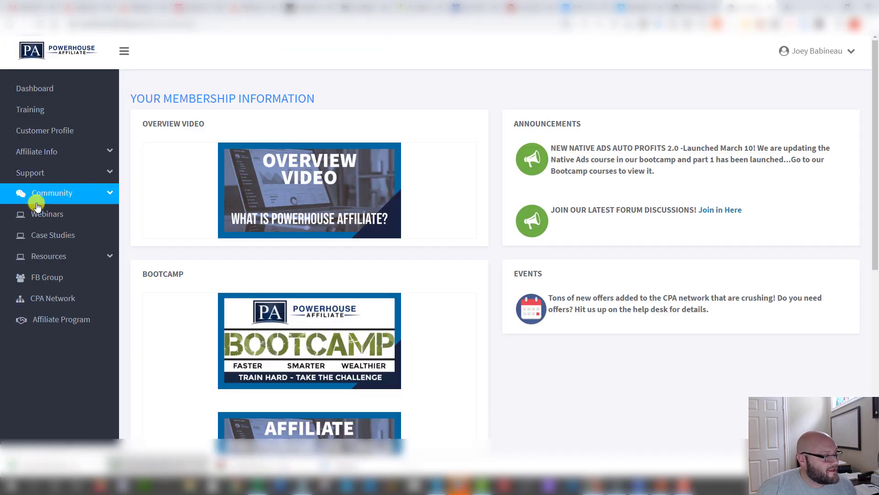
# Step: Open the membership site's Case Studies page and review its list of mastermind case studies, including push and Bing ads
pyautogui.click(44, 236)
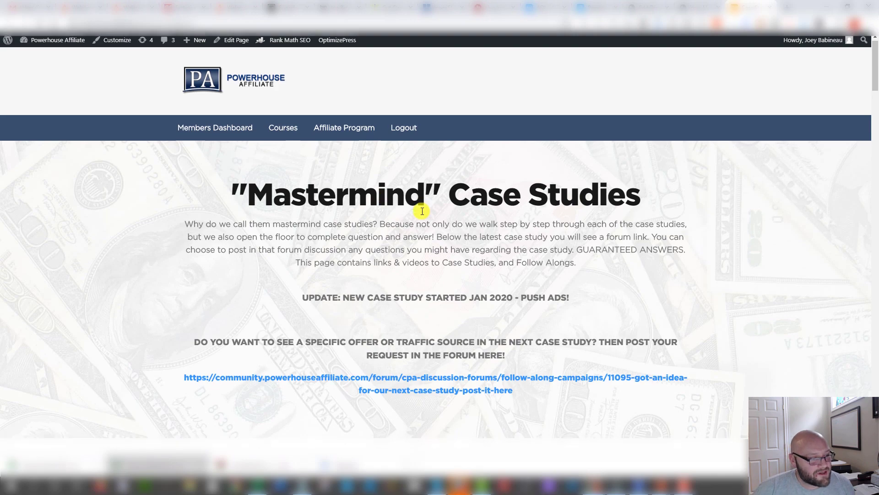
pyautogui.scroll(-3, 420, 202)
pyautogui.scroll(-10, 421, 206)
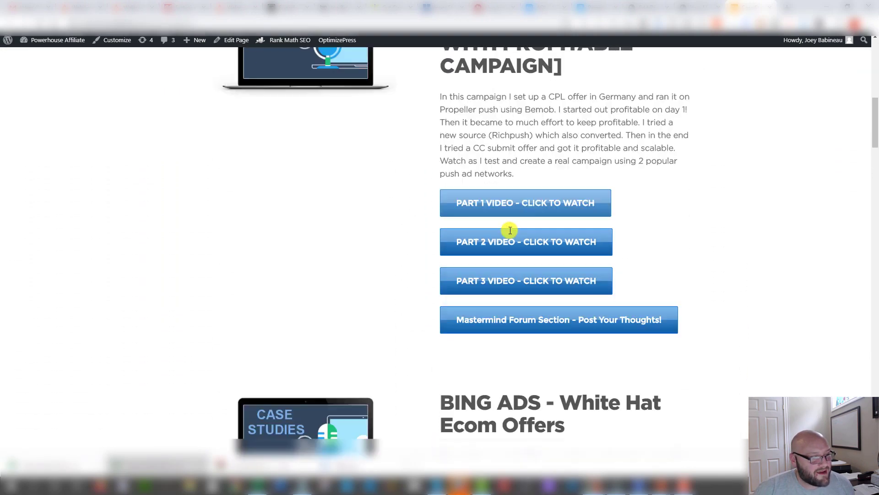
pyautogui.scroll(-12, 359, 229)
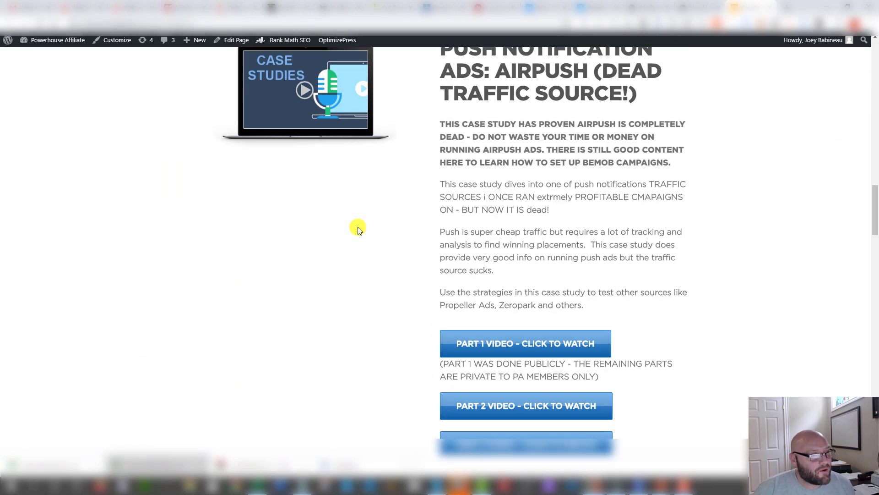
pyautogui.scroll(5, 358, 227)
pyautogui.scroll(20, 163, 125)
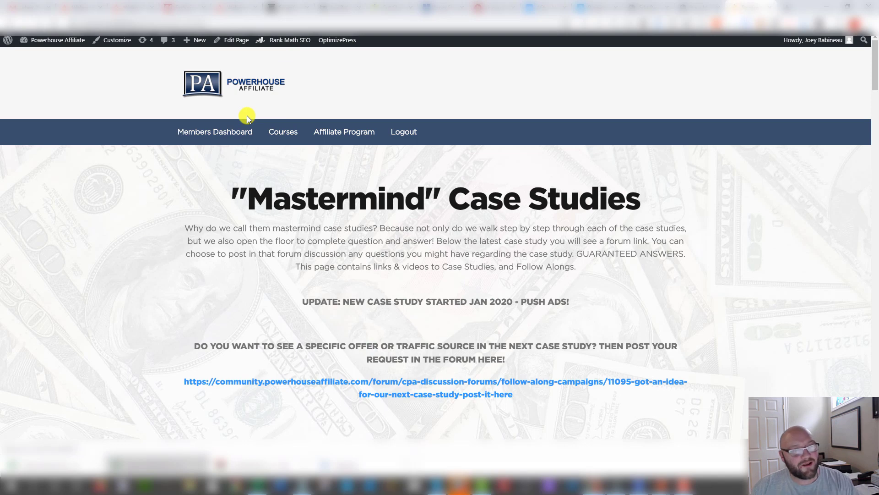
# Step: View the Powerhouse Affiliate Bootcamp courses page and return to the Gundry MD video advertorial
pyautogui.click(283, 131)
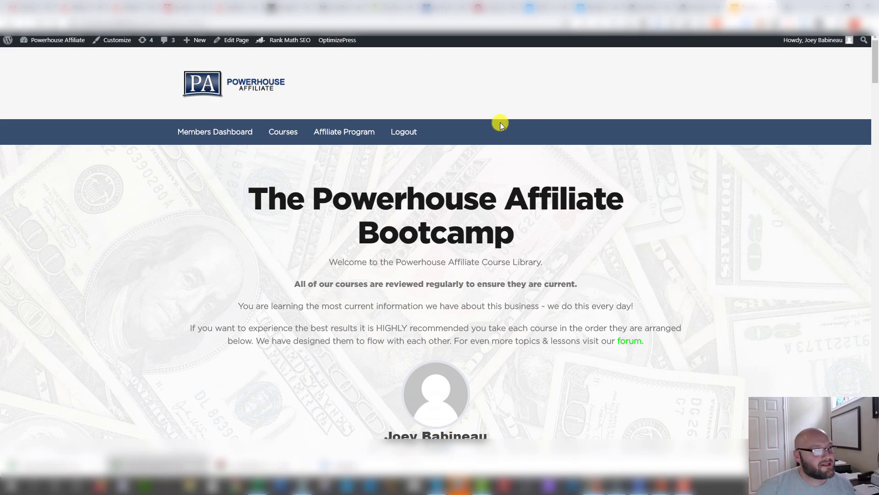
pyautogui.click(394, 7)
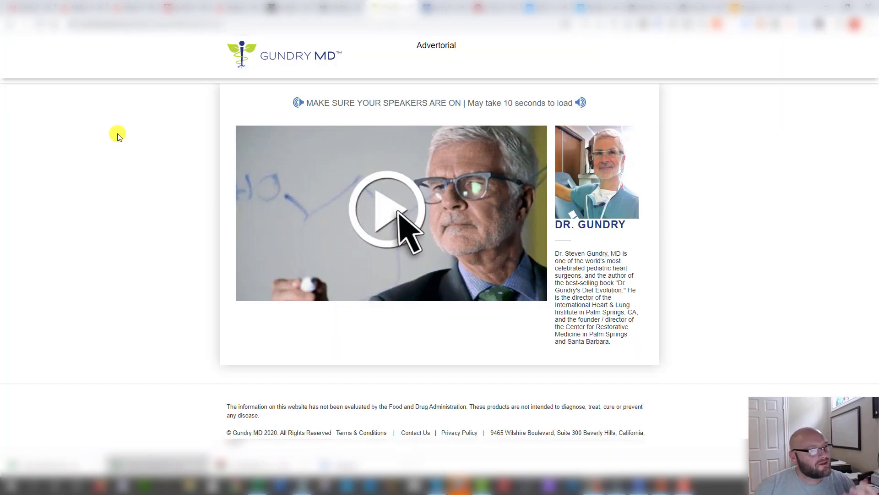